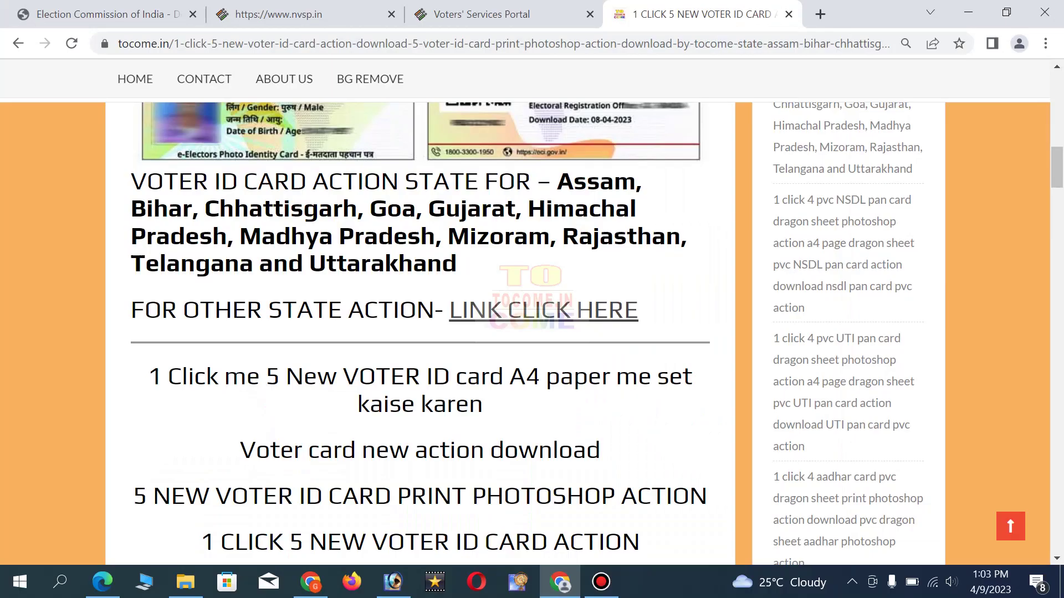
On the NVSP tab, open the voters.eci.gov.in link from the red notice in a new tab
{"action": "scroll", "coordinate": [421, 332], "scroll_direction": "up", "scroll_amount": 1}
{"action": "scroll", "coordinate": [421, 333], "scroll_direction": "up", "scroll_amount": 2}
{"action": "scroll", "coordinate": [421, 333], "scroll_direction": "up", "scroll_amount": 3}
{"action": "scroll", "coordinate": [421, 333], "scroll_direction": "up", "scroll_amount": 2}
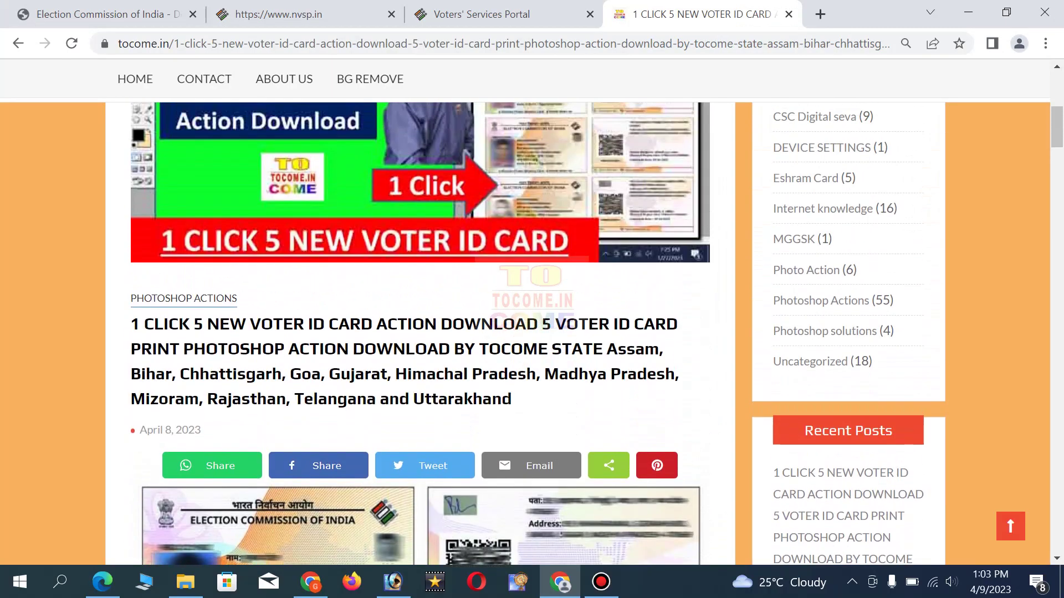
{"action": "scroll", "coordinate": [421, 333], "scroll_direction": "up", "scroll_amount": 3}
{"action": "left_click", "coordinate": [277, 14]}
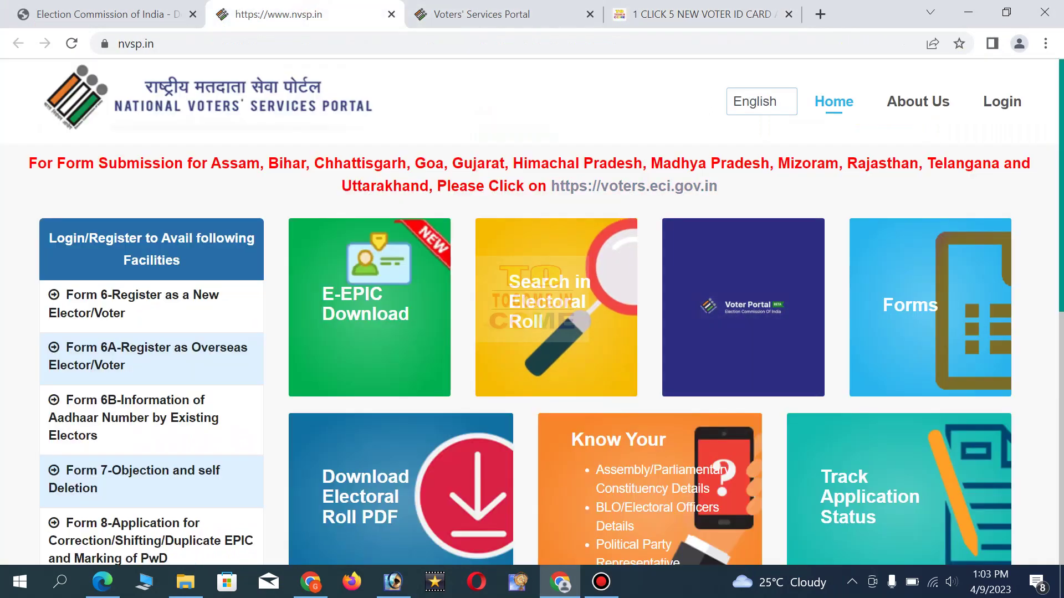
{"action": "left_click_drag", "start_coordinate": [29, 163], "coordinate": [443, 163]}
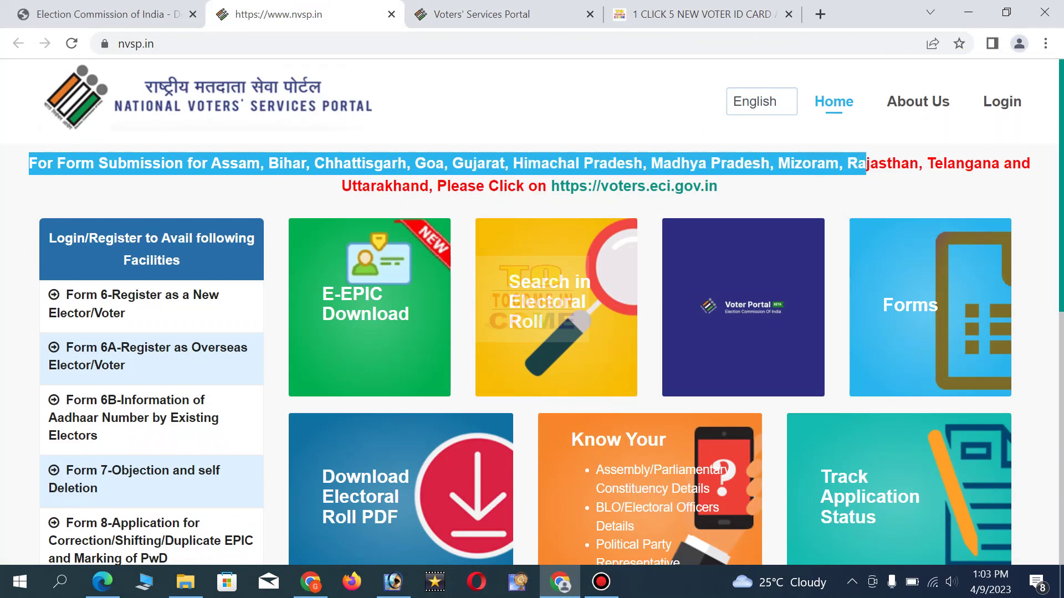
{"action": "left_click_drag", "start_coordinate": [1021, 163], "coordinate": [703, 187]}
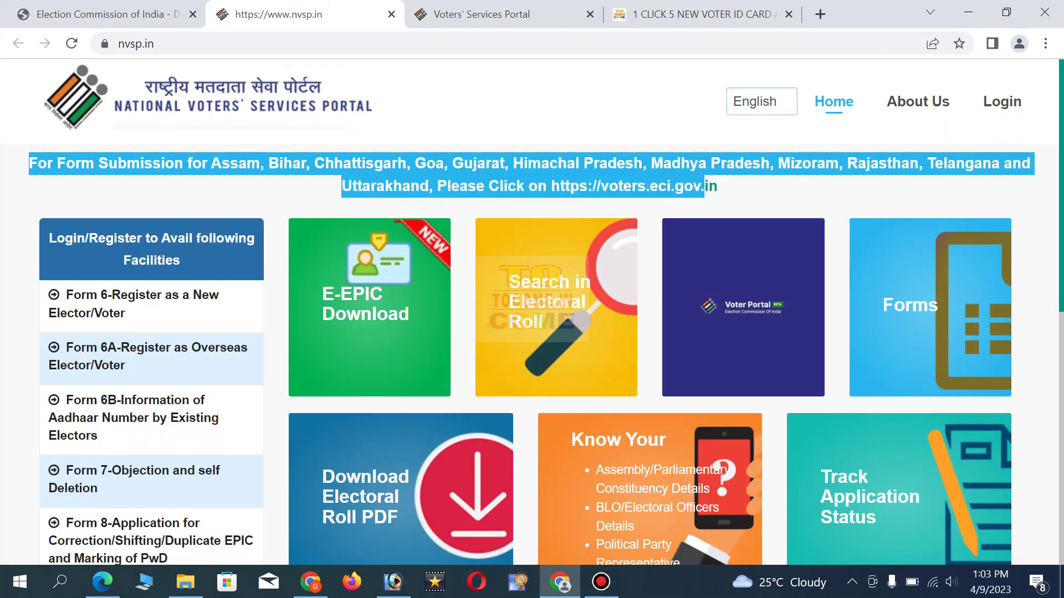
{"action": "left_click", "coordinate": [653, 186]}
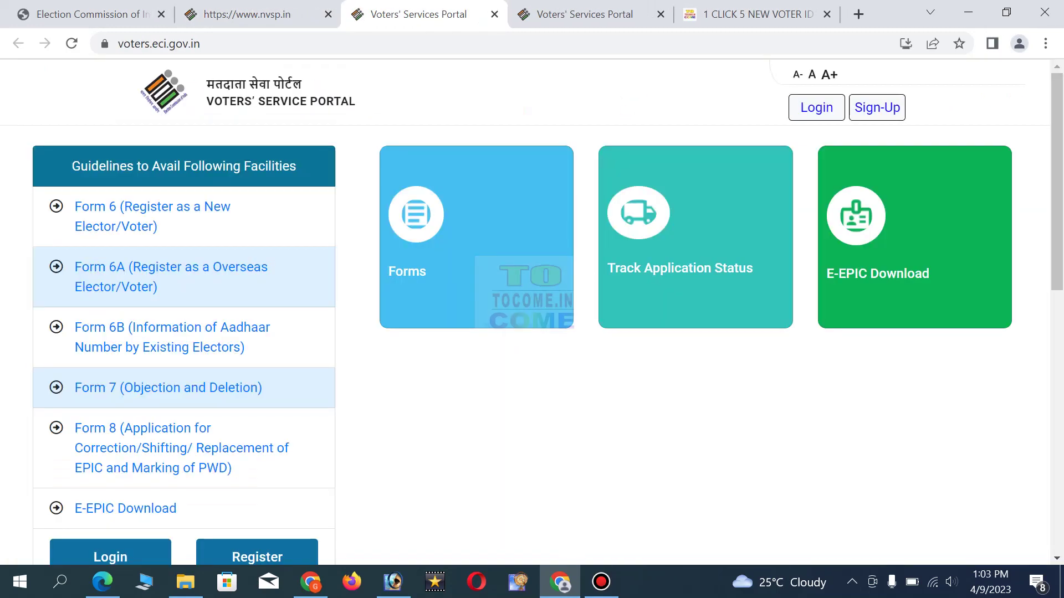
Back on the tocome.in voter ID article, open the other-state voter ID action page
{"action": "scroll", "coordinate": [532, 333], "scroll_direction": "down", "scroll_amount": 3}
{"action": "scroll", "coordinate": [532, 332], "scroll_direction": "up", "scroll_amount": 3}
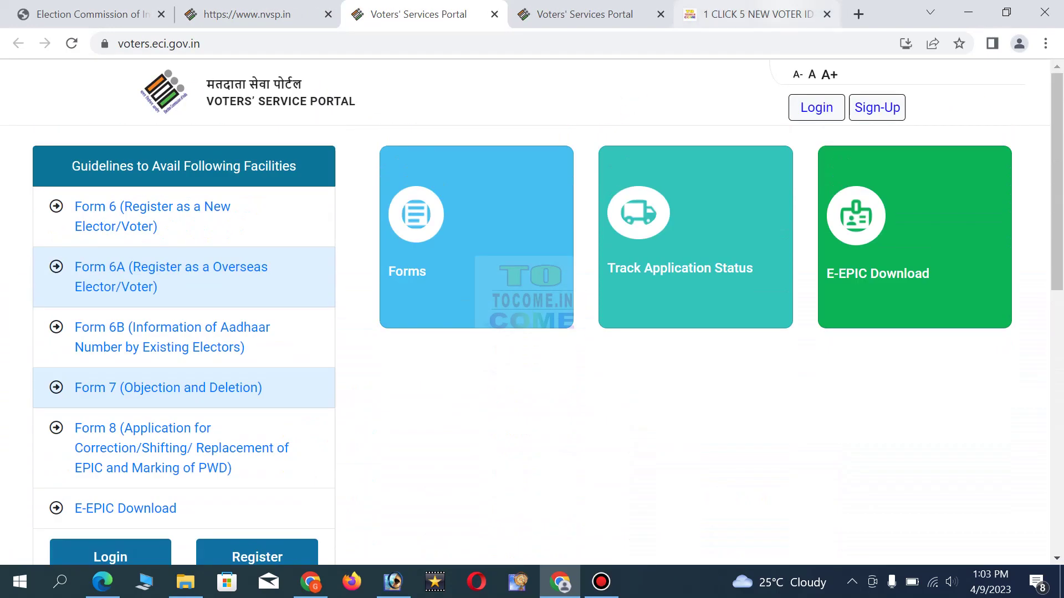
{"action": "left_click", "coordinate": [783, 11]}
{"action": "scroll", "coordinate": [531, 332], "scroll_direction": "up", "scroll_amount": 5}
{"action": "scroll", "coordinate": [532, 332], "scroll_direction": "down", "scroll_amount": 1}
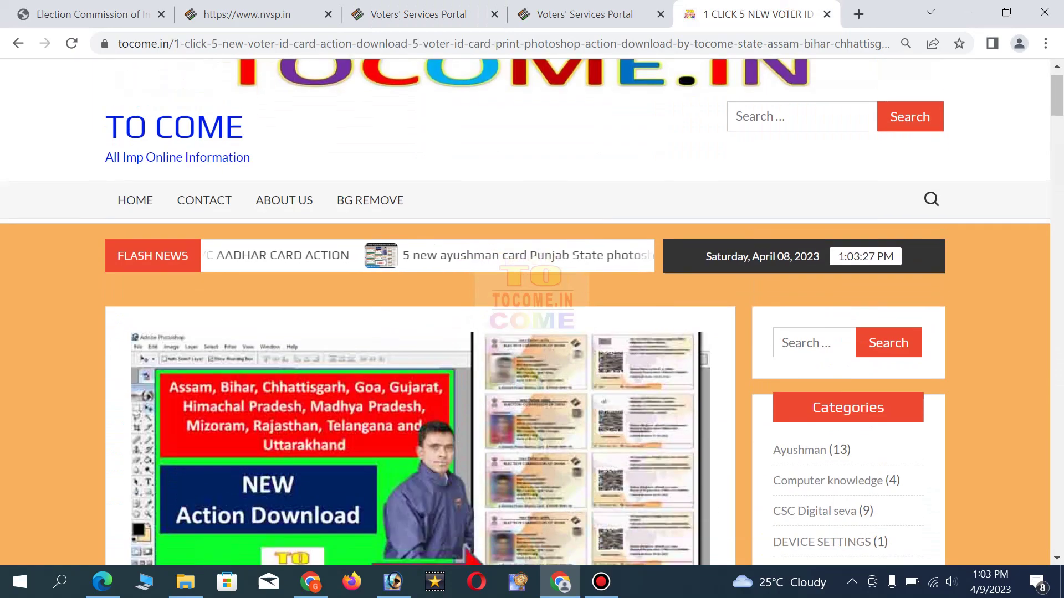
{"action": "scroll", "coordinate": [531, 332], "scroll_direction": "down", "scroll_amount": 1}
{"action": "scroll", "coordinate": [532, 332], "scroll_direction": "down", "scroll_amount": 8}
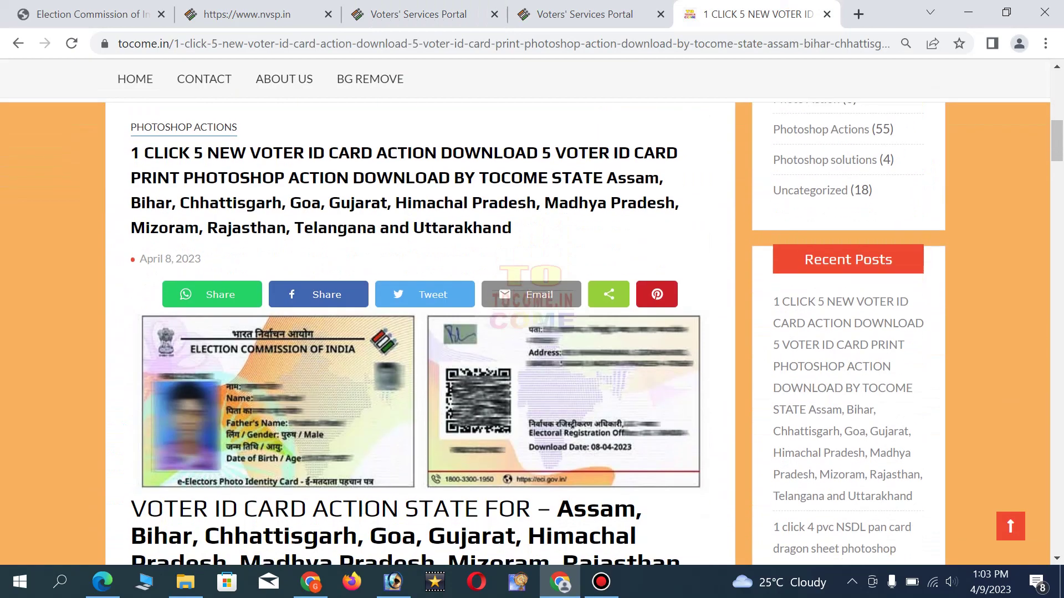
{"action": "scroll", "coordinate": [532, 333], "scroll_direction": "down", "scroll_amount": 1}
{"action": "scroll", "coordinate": [532, 332], "scroll_direction": "down", "scroll_amount": 1}
{"action": "scroll", "coordinate": [532, 332], "scroll_direction": "down", "scroll_amount": 2}
{"action": "scroll", "coordinate": [532, 332], "scroll_direction": "down", "scroll_amount": 1}
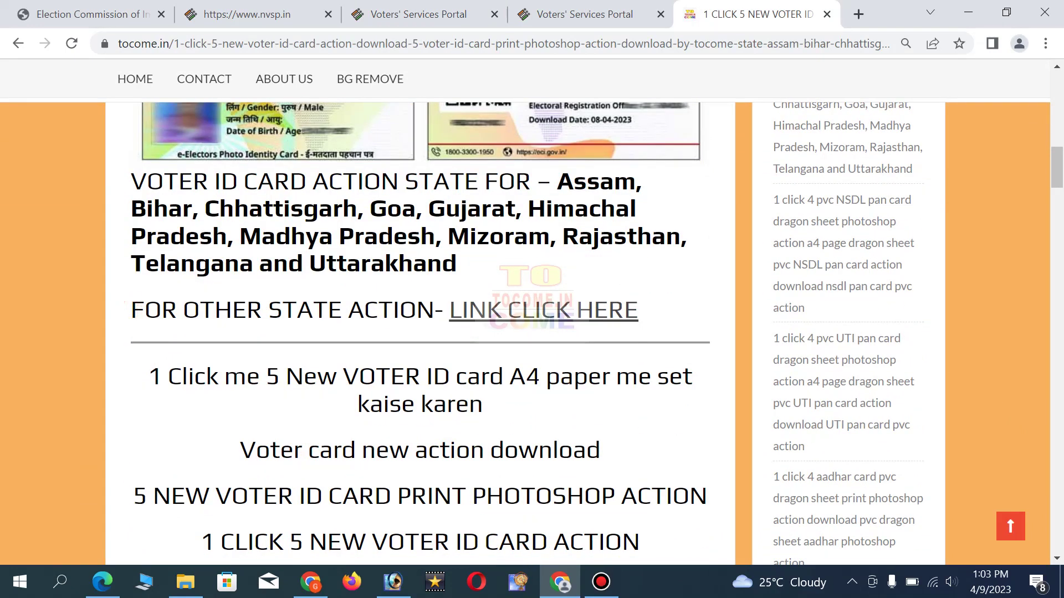
{"action": "left_click", "coordinate": [536, 309]}
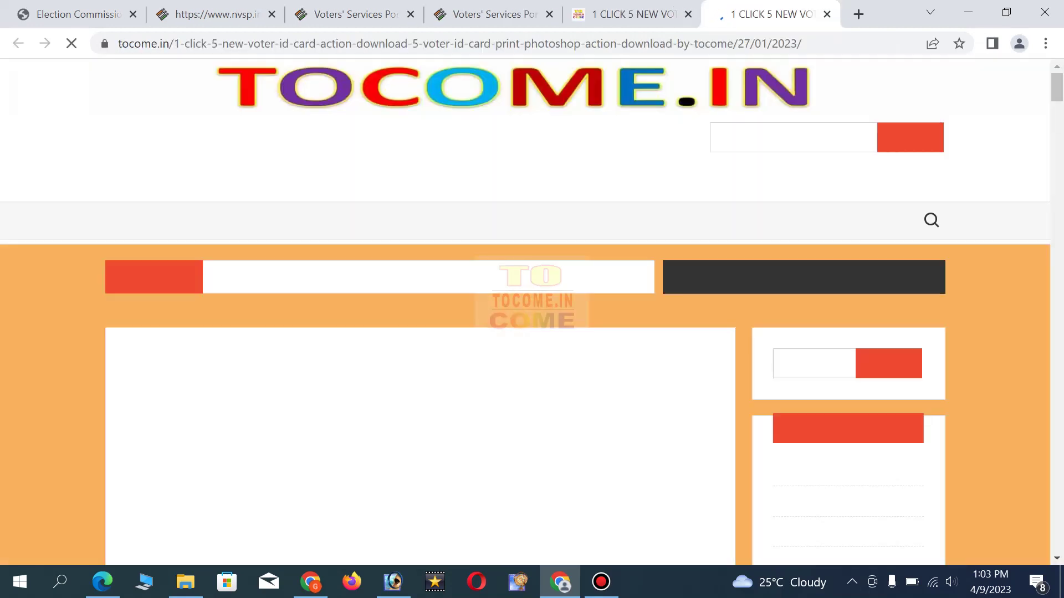
Scroll through the other-state 5 voter ID card action article
{"action": "scroll", "coordinate": [531, 333], "scroll_direction": "down", "scroll_amount": 1}
{"action": "scroll", "coordinate": [532, 332], "scroll_direction": "down", "scroll_amount": 2}
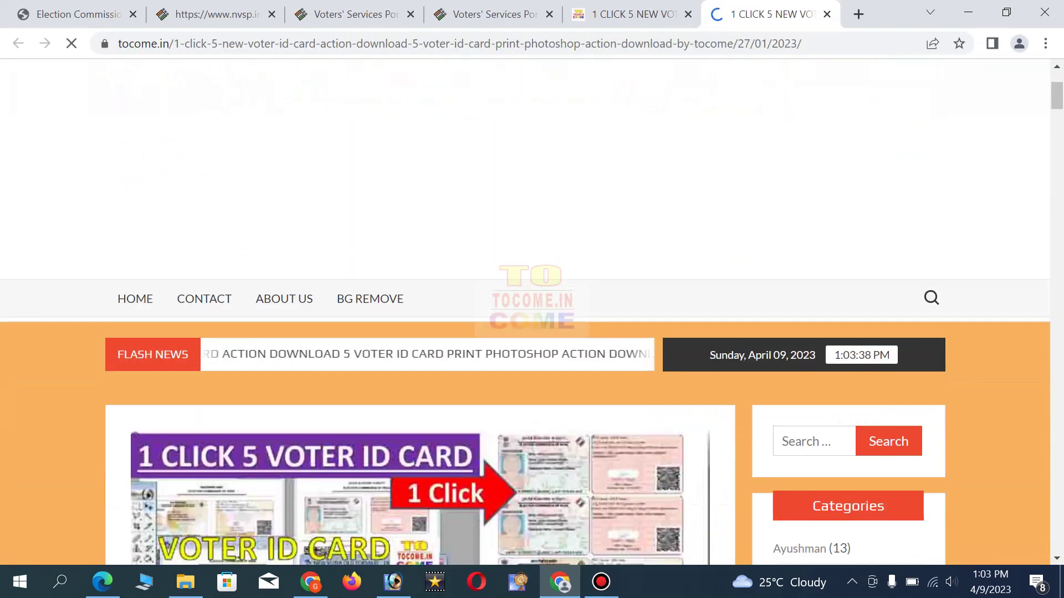
{"action": "scroll", "coordinate": [532, 332], "scroll_direction": "down", "scroll_amount": 3}
{"action": "scroll", "coordinate": [532, 333], "scroll_direction": "down", "scroll_amount": 2}
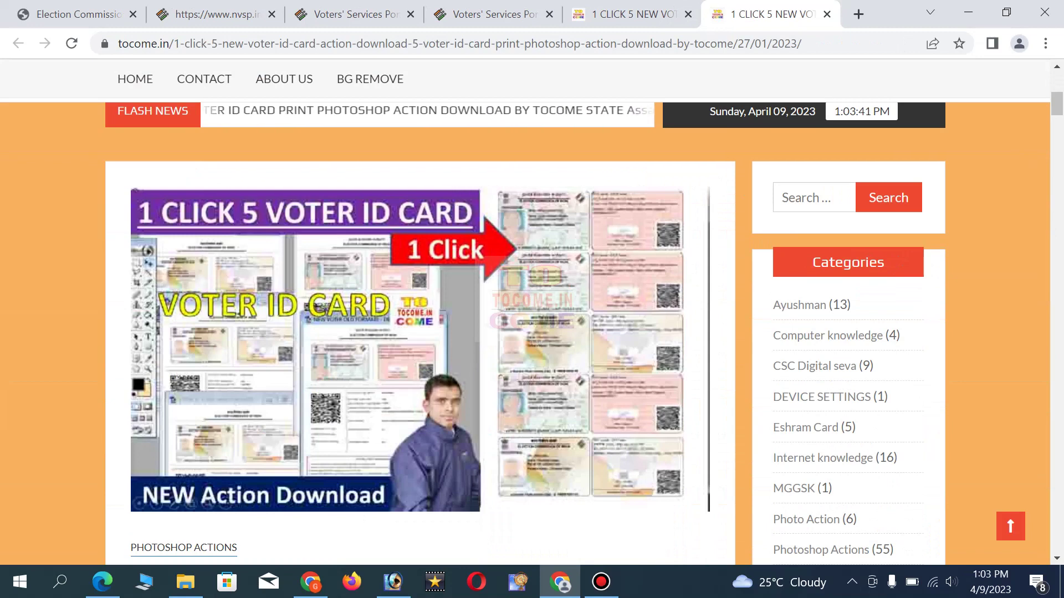
{"action": "scroll", "coordinate": [532, 333], "scroll_direction": "down", "scroll_amount": 3}
{"action": "scroll", "coordinate": [532, 332], "scroll_direction": "up", "scroll_amount": 3}
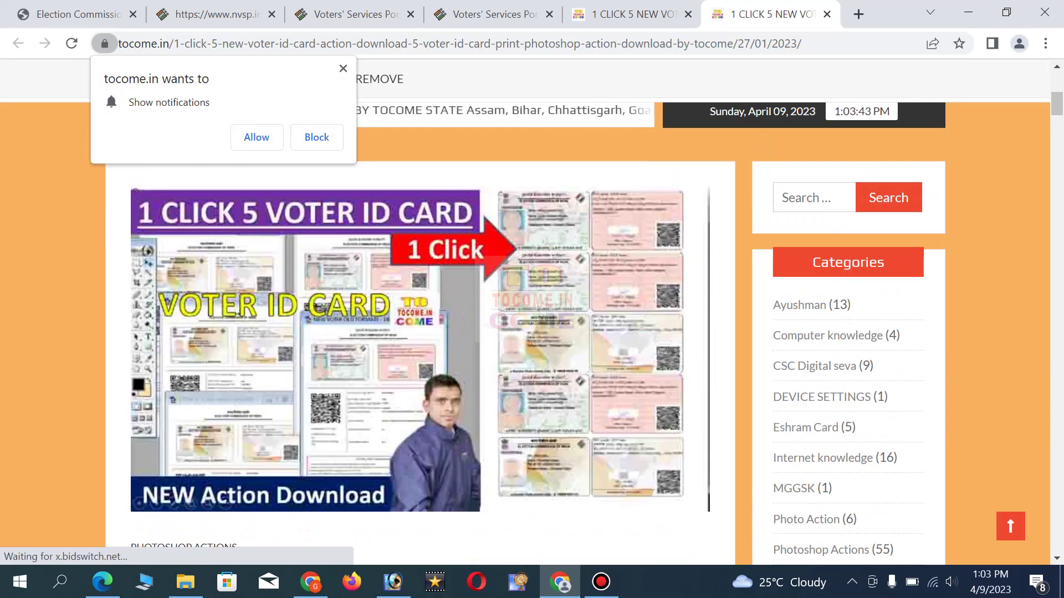
{"action": "scroll", "coordinate": [532, 332], "scroll_direction": "down", "scroll_amount": 3}
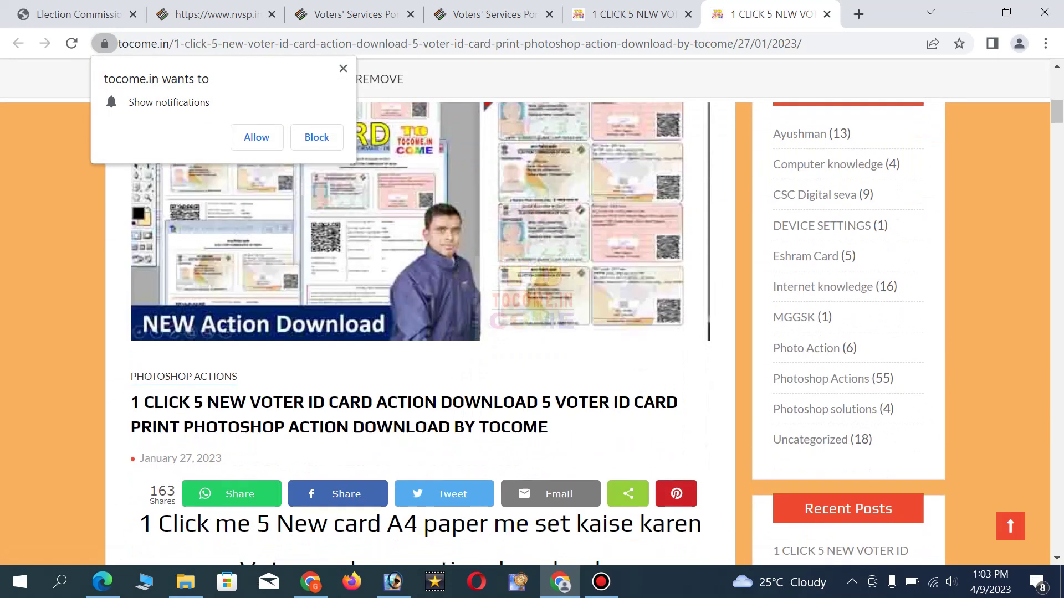
{"action": "scroll", "coordinate": [532, 333], "scroll_direction": "down", "scroll_amount": 3}
{"action": "scroll", "coordinate": [532, 332], "scroll_direction": "down", "scroll_amount": 1}
{"action": "scroll", "coordinate": [532, 333], "scroll_direction": "down", "scroll_amount": 4}
{"action": "scroll", "coordinate": [532, 332], "scroll_direction": "down", "scroll_amount": 3}
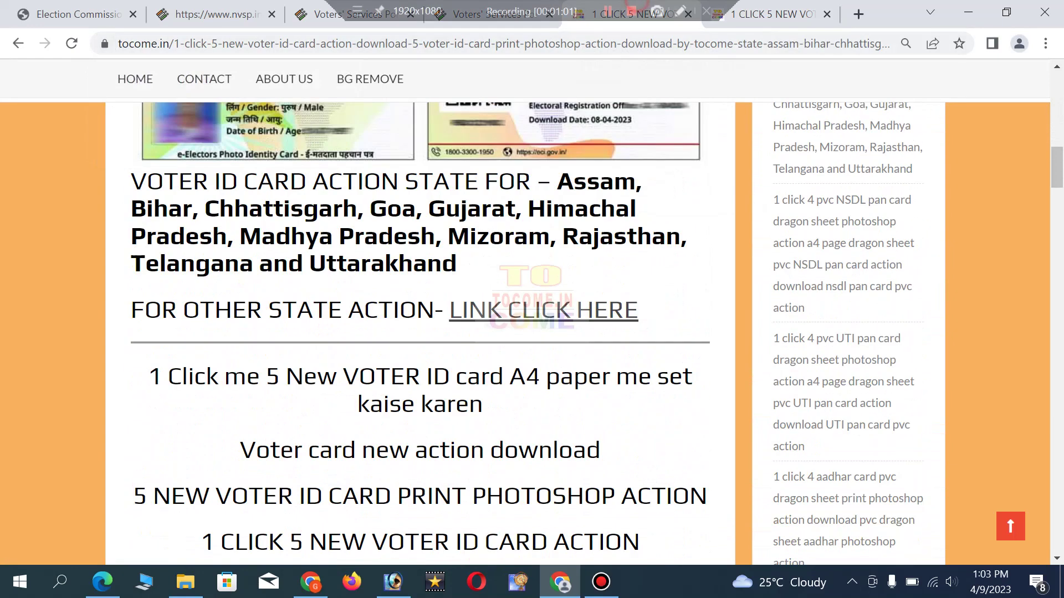
Switch through the Voters' Services Portal tabs back to the NVSP home
{"action": "left_click", "coordinate": [463, 16]}
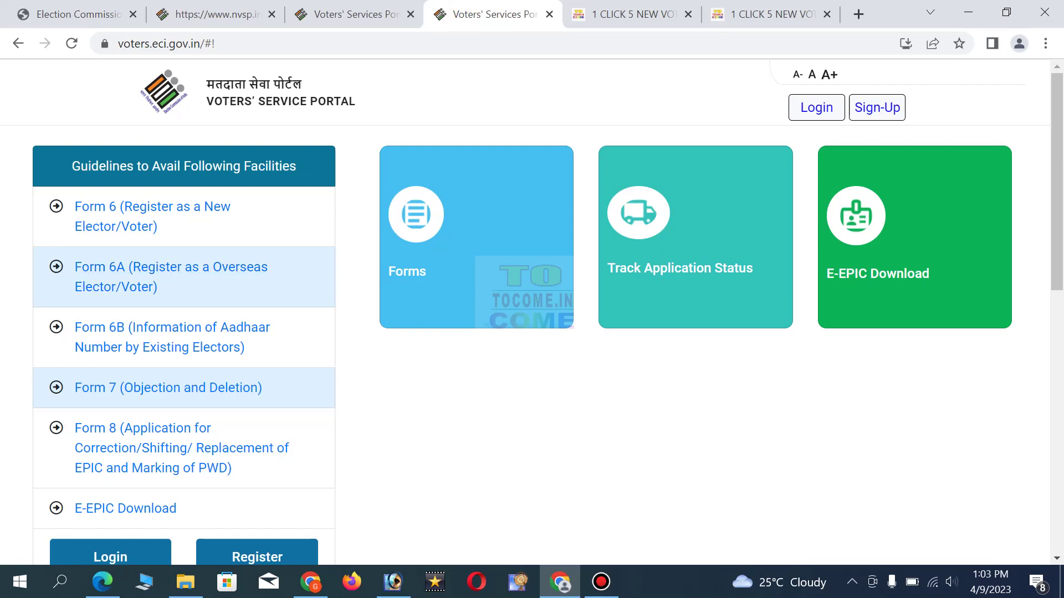
{"action": "left_click", "coordinate": [341, 3]}
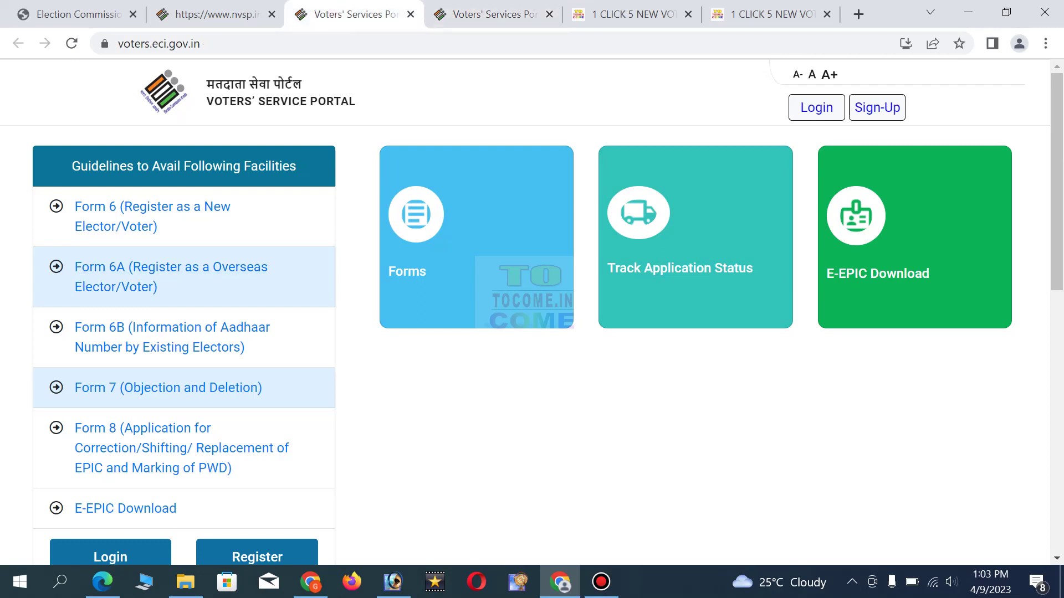
{"action": "left_click", "coordinate": [222, 7]}
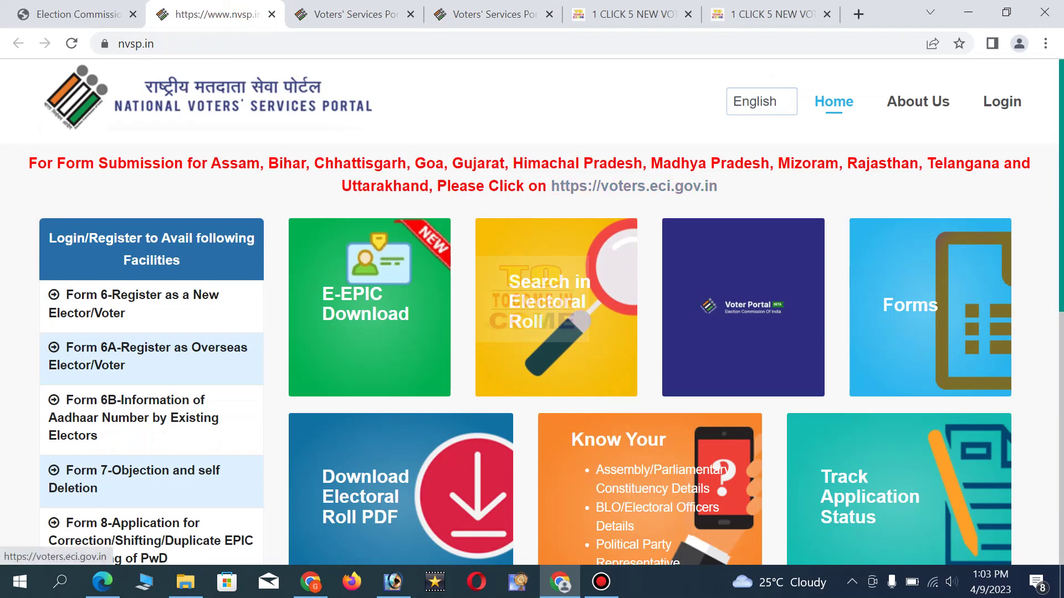
Review the voter ID card action articles in both tocome.in tabs
{"action": "left_click", "coordinate": [597, 13]}
{"action": "scroll", "coordinate": [421, 332], "scroll_direction": "up", "scroll_amount": 3}
{"action": "scroll", "coordinate": [421, 332], "scroll_direction": "up", "scroll_amount": 3}
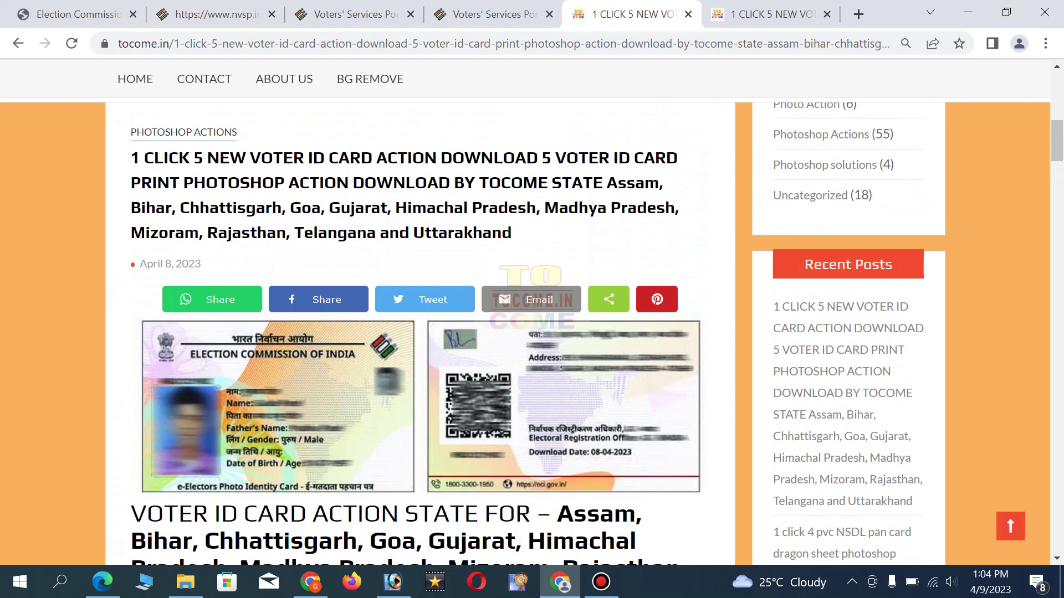
{"action": "key", "text": "ctrl+Tab"}
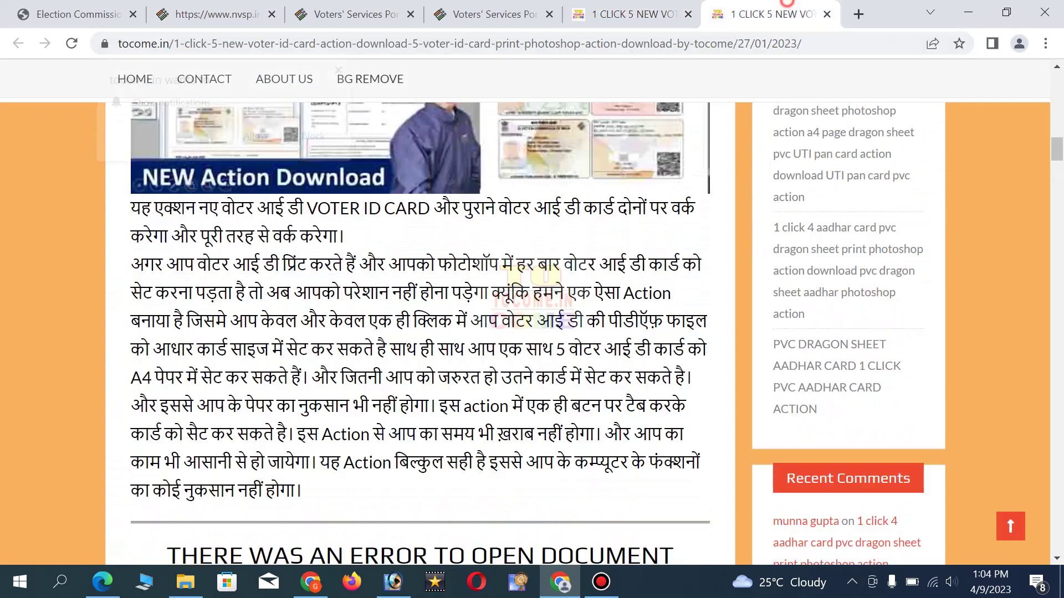
{"action": "scroll", "coordinate": [416, 332], "scroll_direction": "up", "scroll_amount": 3}
{"action": "scroll", "coordinate": [415, 333], "scroll_direction": "up", "scroll_amount": 3}
{"action": "scroll", "coordinate": [421, 332], "scroll_direction": "down", "scroll_amount": 1}
{"action": "scroll", "coordinate": [421, 333], "scroll_direction": "down", "scroll_amount": 2}
{"action": "scroll", "coordinate": [421, 332], "scroll_direction": "down", "scroll_amount": 2}
{"action": "scroll", "coordinate": [421, 332], "scroll_direction": "down", "scroll_amount": 4}
{"action": "scroll", "coordinate": [421, 332], "scroll_direction": "down", "scroll_amount": 1}
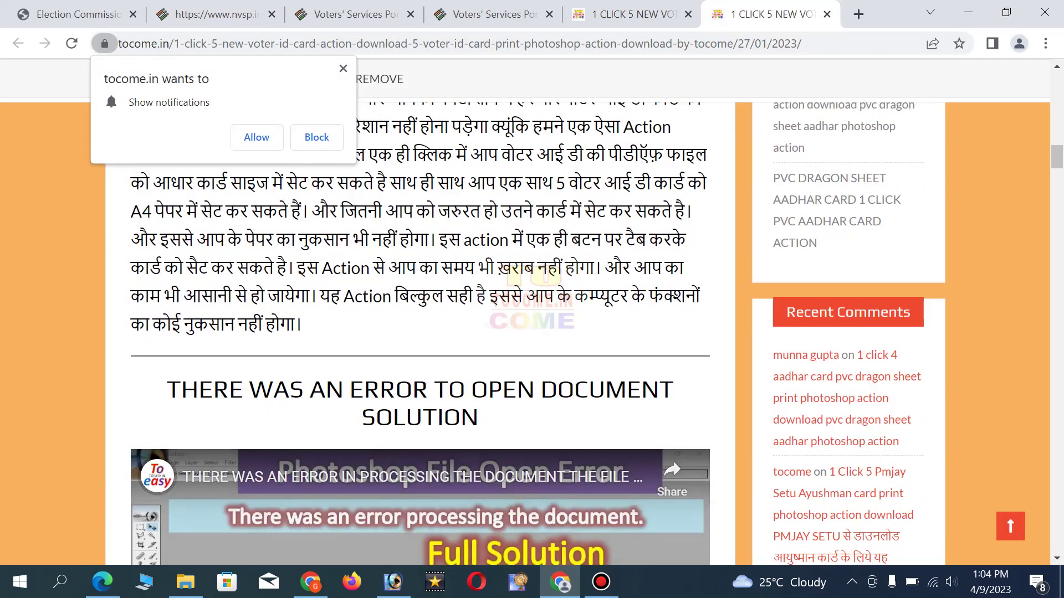
From the NVSP home, open E-EPIC Download to reach the login page, then switch to Photoshop
{"action": "key", "text": "ctrl+2"}
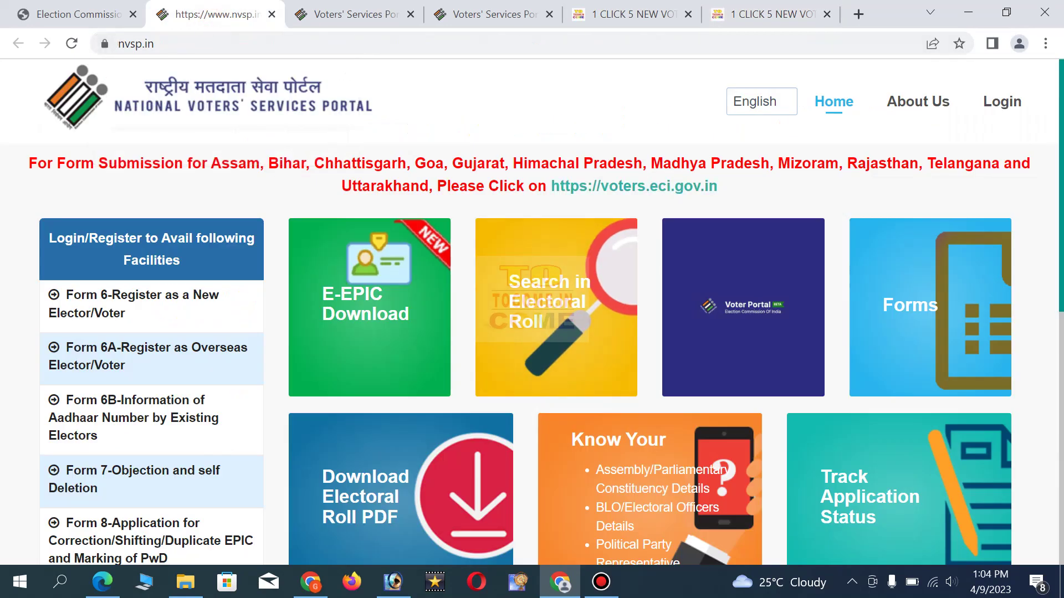
{"action": "left_click", "coordinate": [363, 3]}
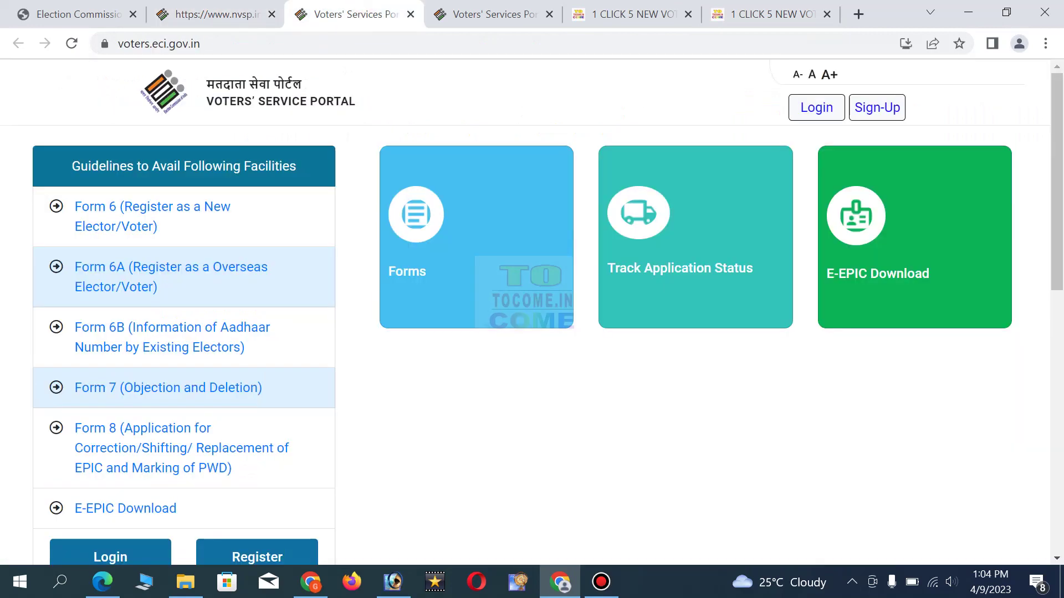
{"action": "key", "text": "ctrl+2"}
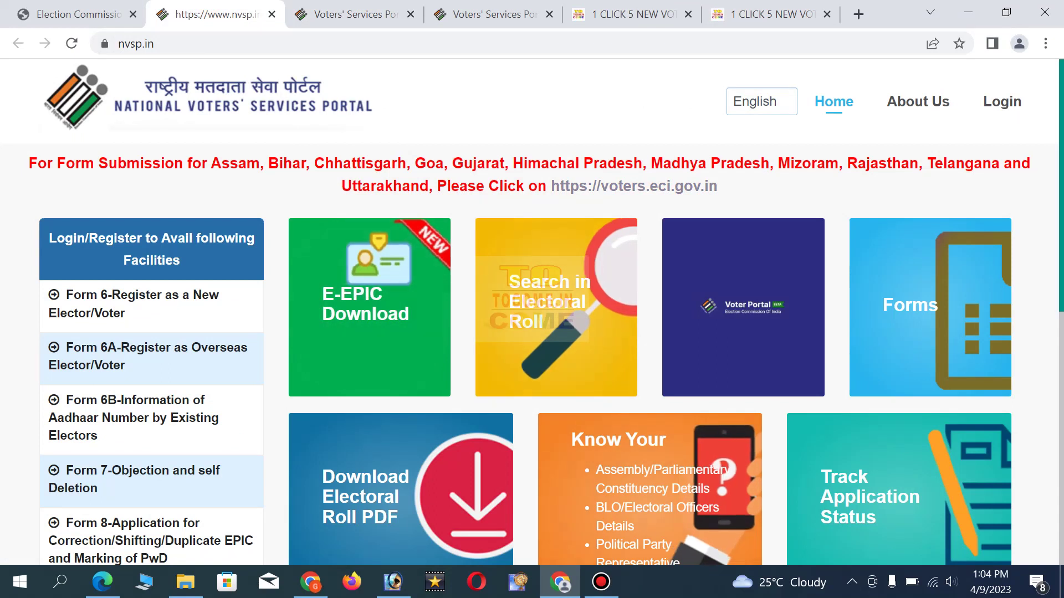
{"action": "left_click", "coordinate": [326, 313]}
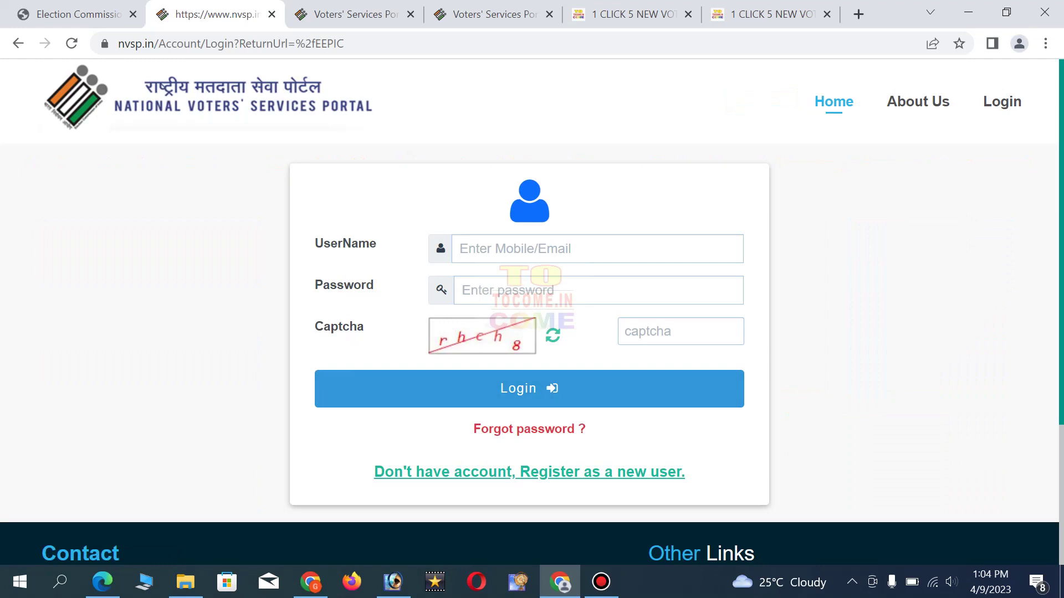
{"action": "left_click", "coordinate": [392, 581]}
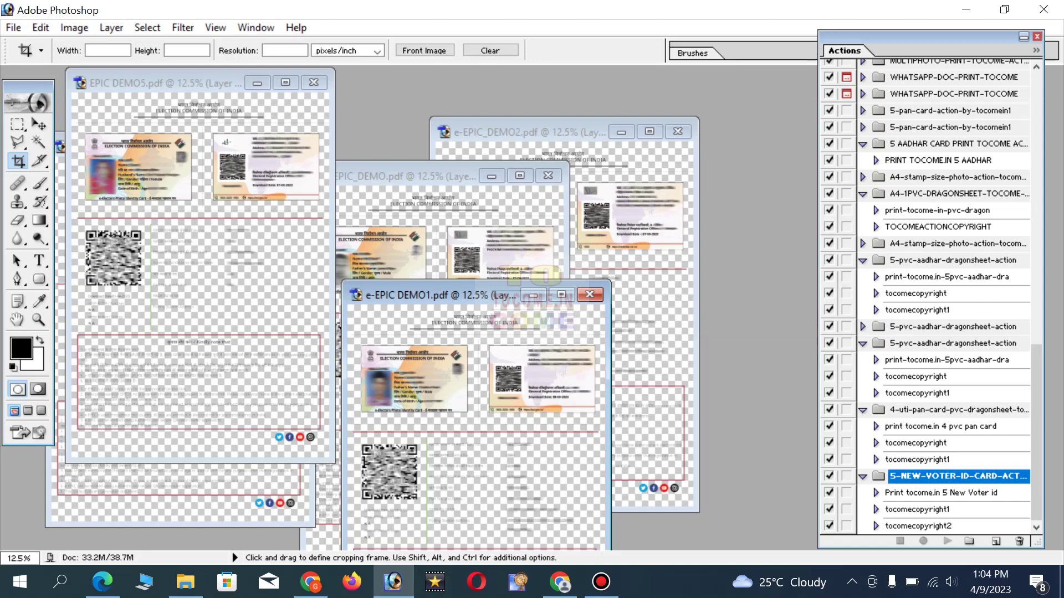
Move the e-EPIC DEMO1.pdf window up and play the 'Print tocome.in 5 New Voter id' action
{"action": "left_click_drag", "start_coordinate": [430, 294], "coordinate": [460, 231]}
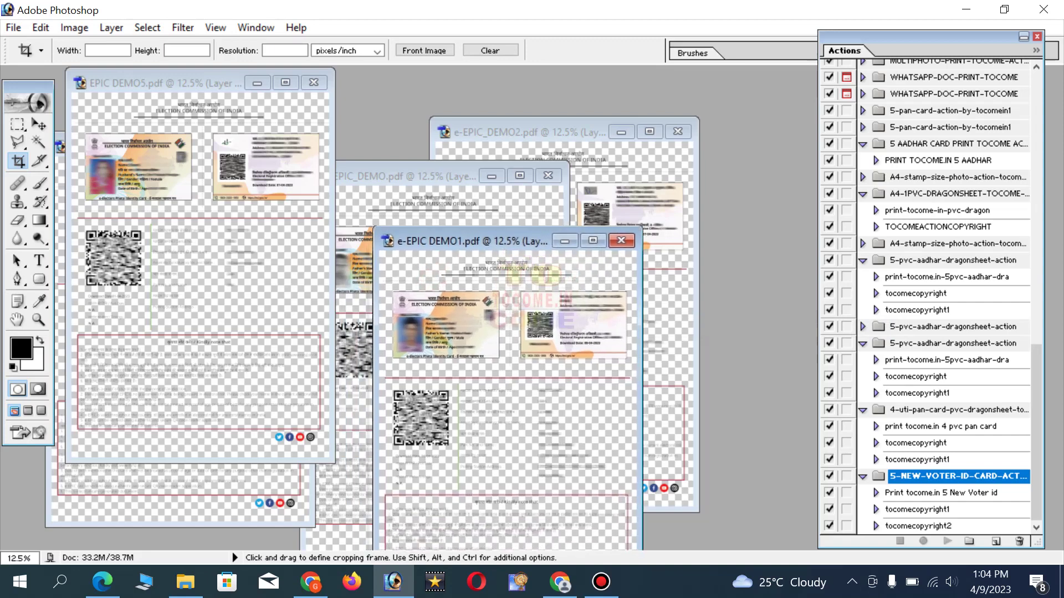
{"action": "left_click_drag", "start_coordinate": [460, 233], "coordinate": [438, 189]}
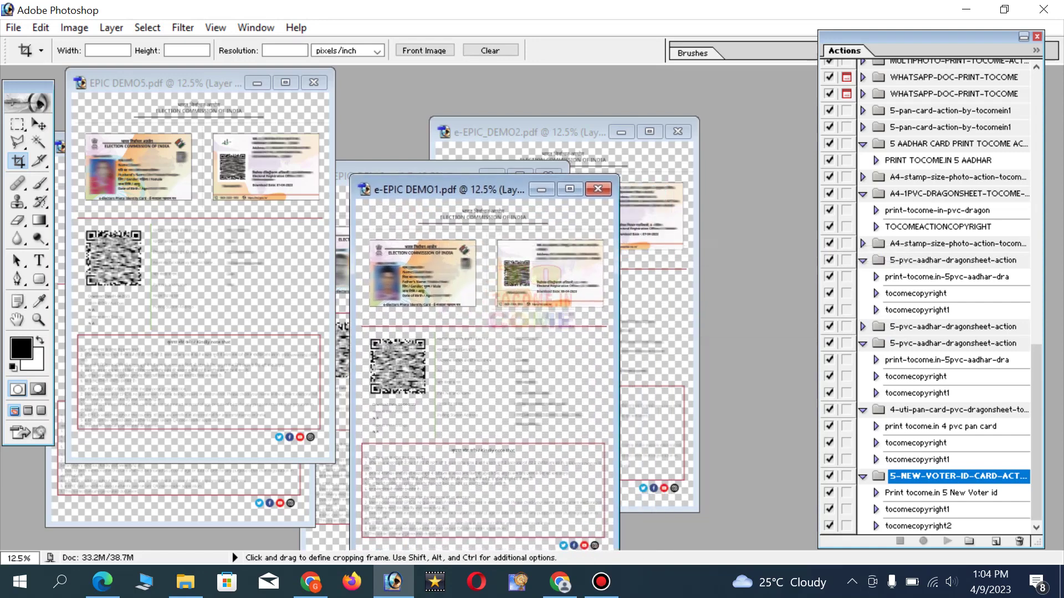
{"action": "left_click_drag", "start_coordinate": [445, 192], "coordinate": [455, 159]}
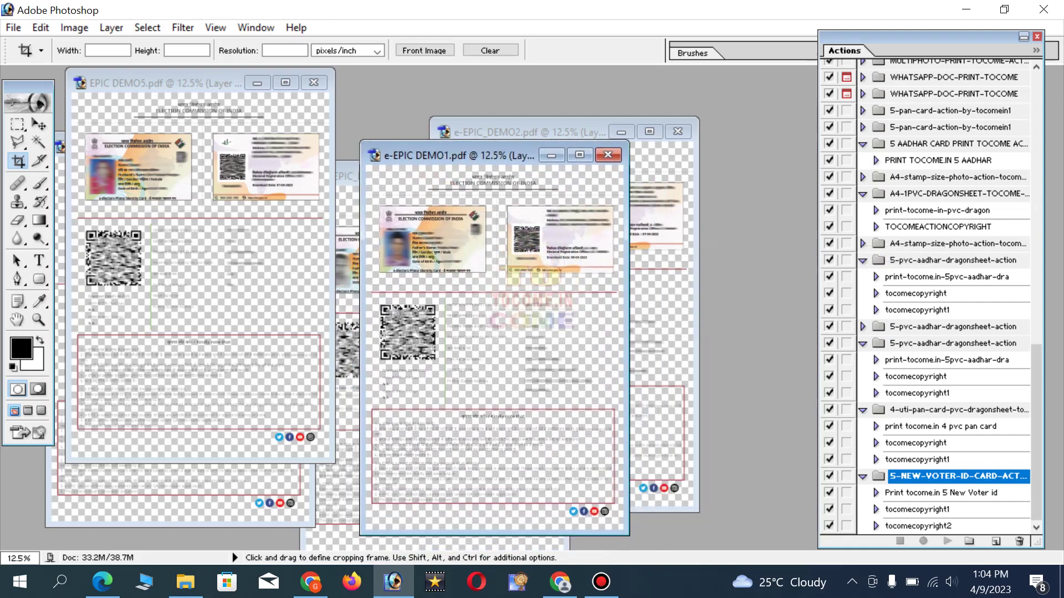
{"action": "left_click", "coordinate": [931, 491]}
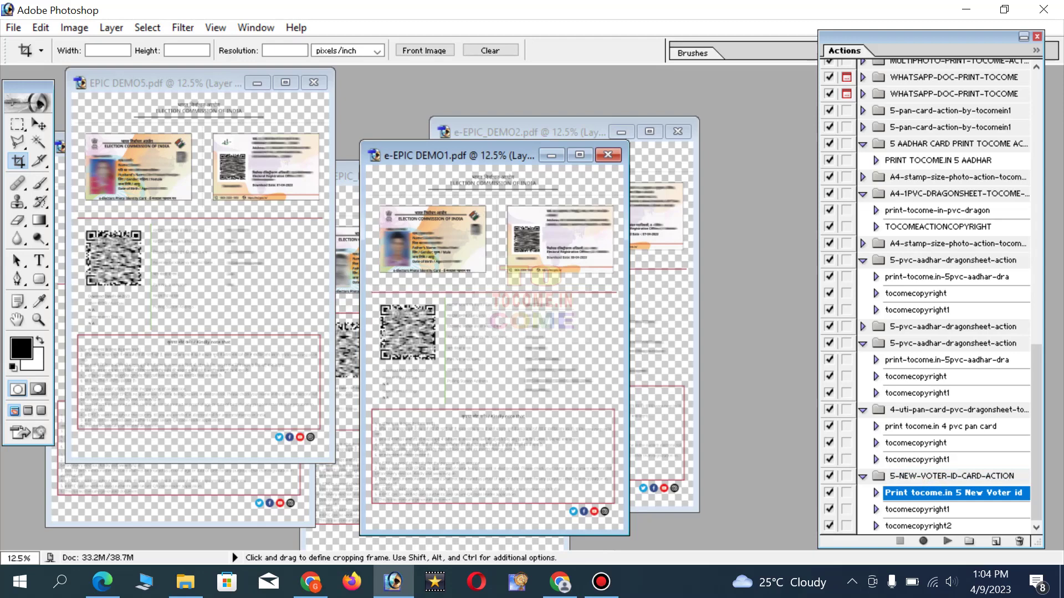
{"action": "left_click", "coordinate": [947, 541]}
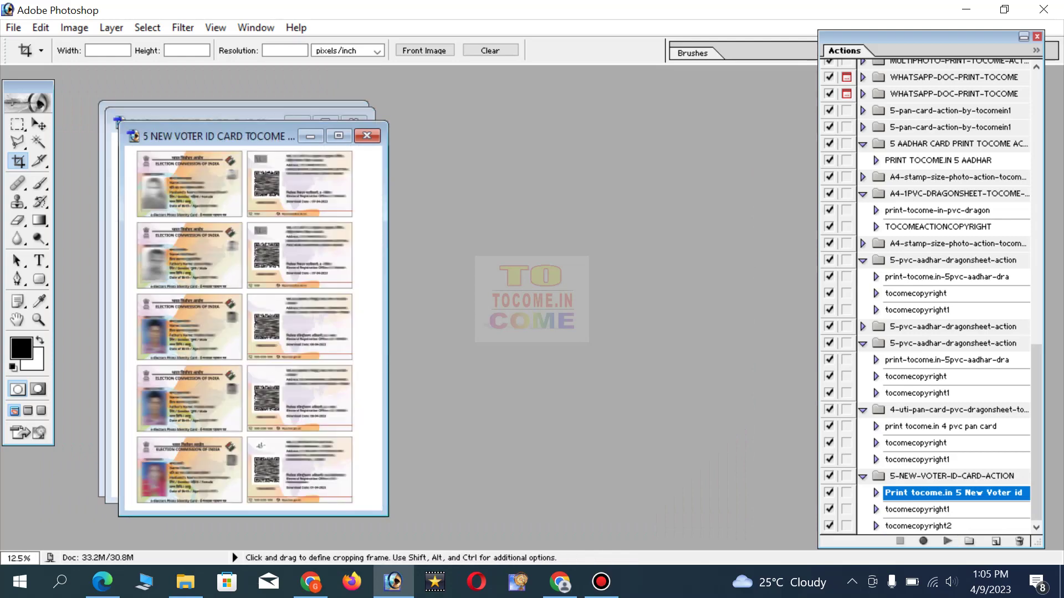
Maximize the five-card sheet and zoom in and out to inspect the cards
{"action": "left_click", "coordinate": [339, 136]}
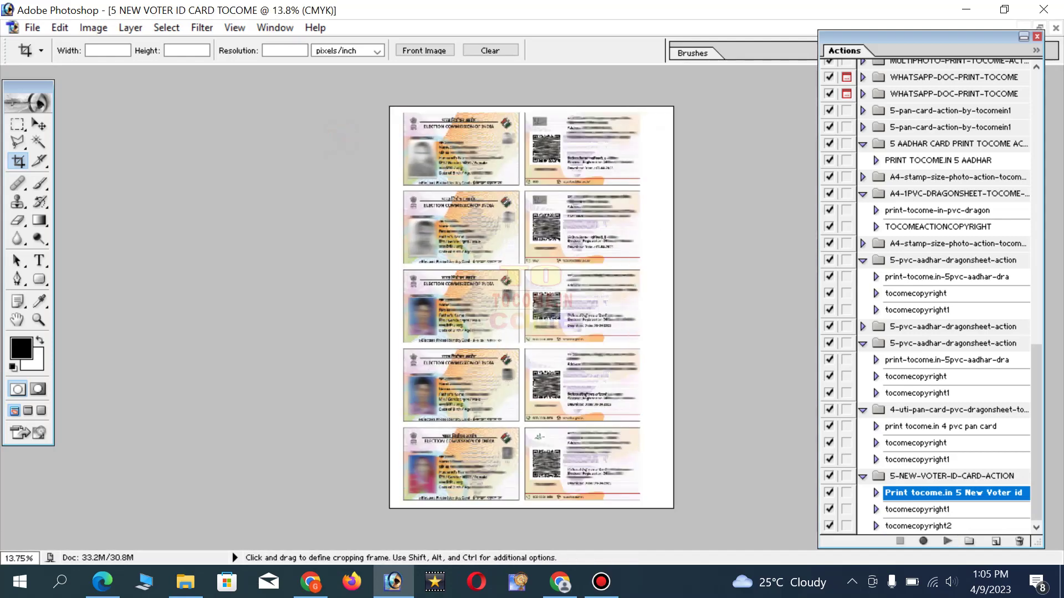
{"action": "key", "text": "ctrl+plus"}
{"action": "key", "text": "ctrl+plus"}
{"action": "scroll", "coordinate": [501, 308], "scroll_direction": "down", "scroll_amount": 1}
{"action": "scroll", "coordinate": [501, 308], "scroll_direction": "down", "scroll_amount": 2}
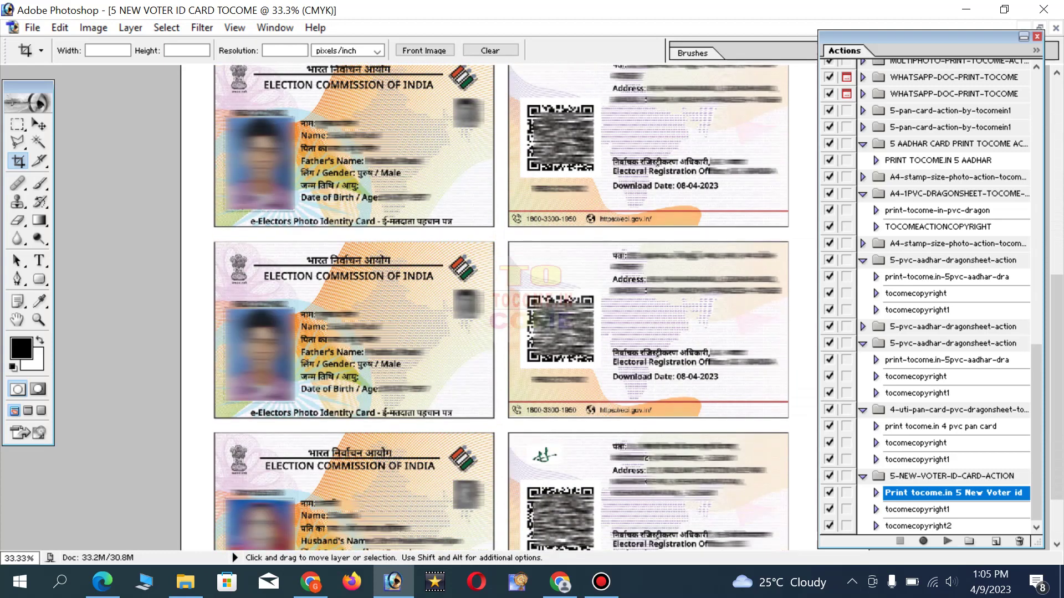
{"action": "key", "text": "ctrl+plus"}
{"action": "scroll", "coordinate": [437, 308], "scroll_direction": "down", "scroll_amount": 1}
{"action": "scroll", "coordinate": [437, 308], "scroll_direction": "down", "scroll_amount": 2}
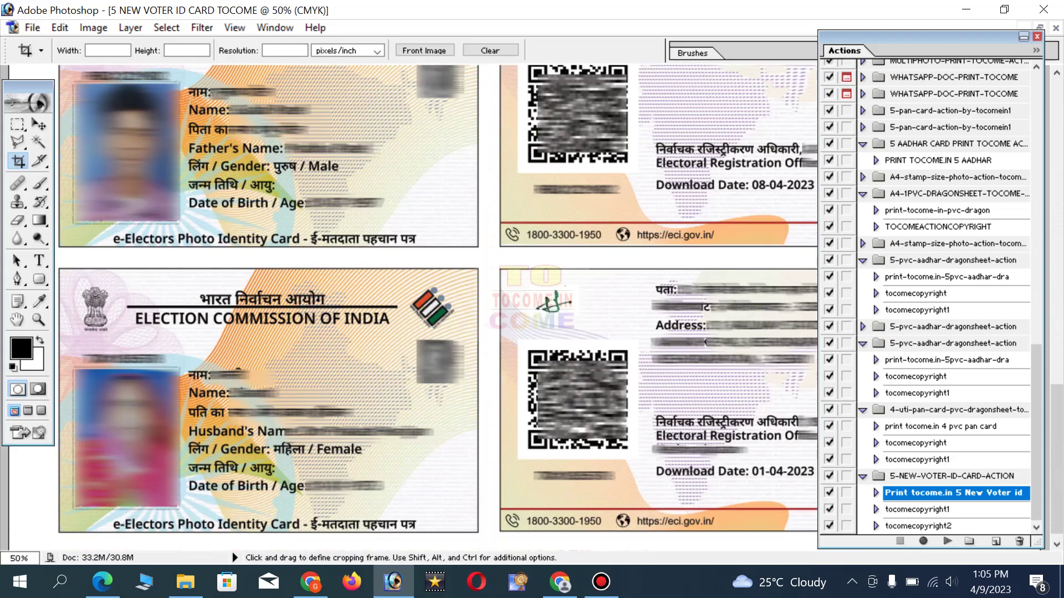
{"action": "scroll", "coordinate": [438, 308], "scroll_direction": "down", "scroll_amount": 1}
{"action": "key", "text": "ctrl+minus"}
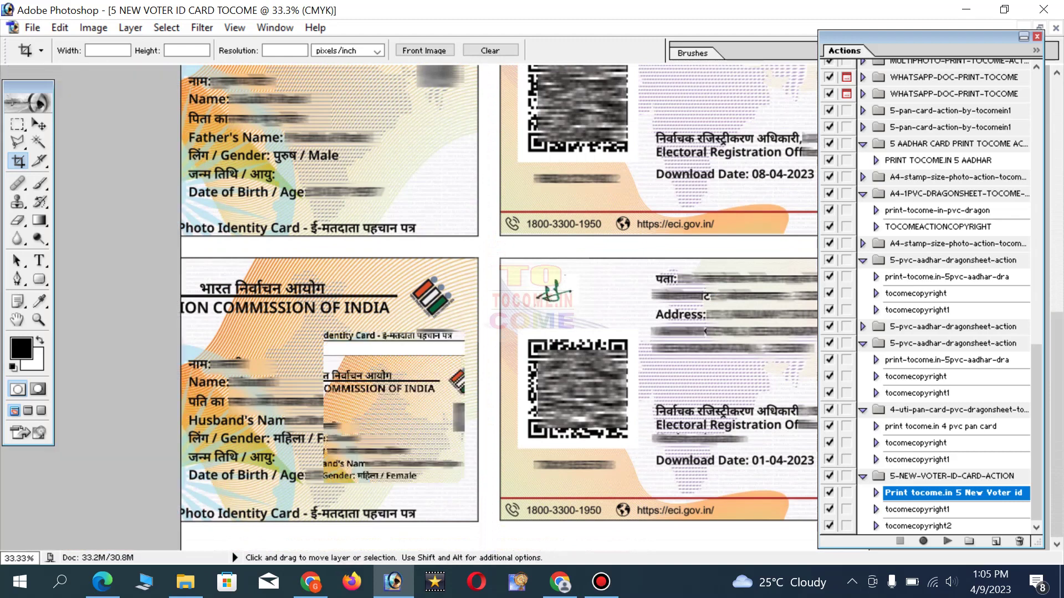
{"action": "key", "text": "ctrl+minus"}
{"action": "scroll", "coordinate": [507, 308], "scroll_direction": "up", "scroll_amount": 3}
{"action": "scroll", "coordinate": [507, 308], "scroll_direction": "up", "scroll_amount": 2}
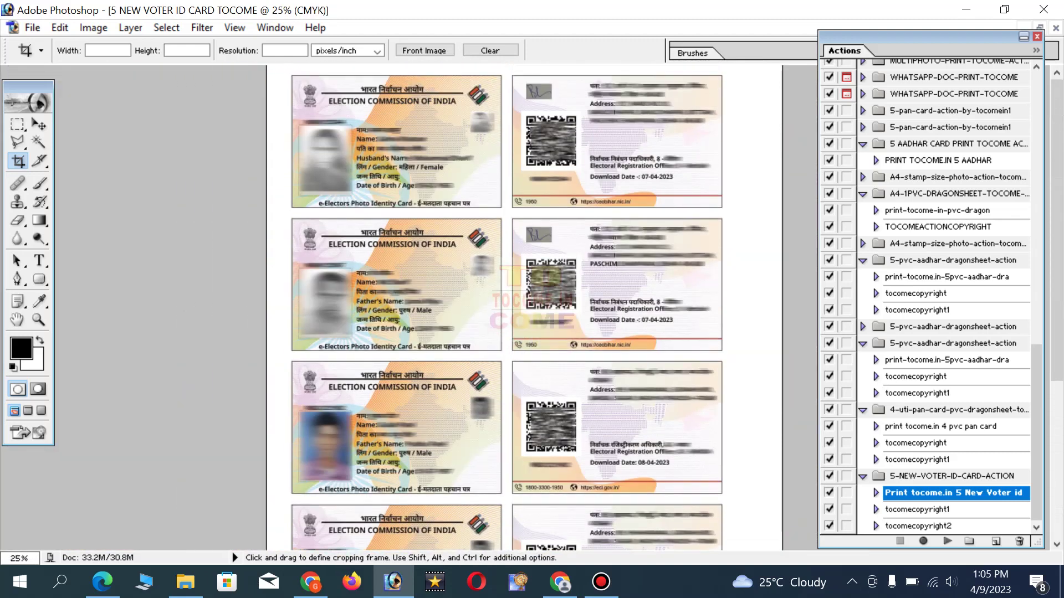
{"action": "scroll", "coordinate": [507, 308], "scroll_direction": "down", "scroll_amount": 3}
{"action": "scroll", "coordinate": [507, 308], "scroll_direction": "down", "scroll_amount": 2}
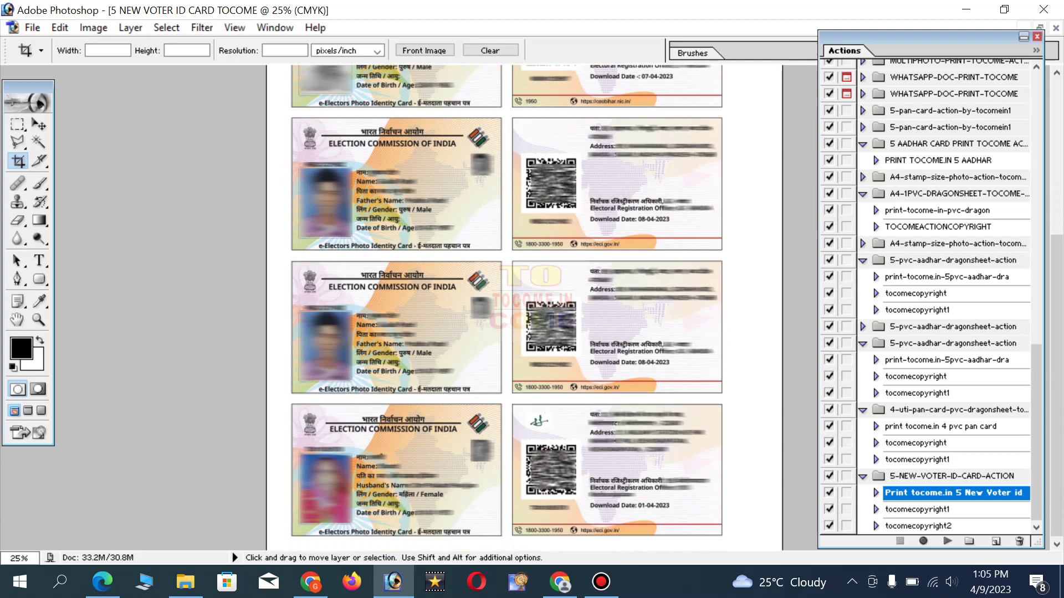
{"action": "key", "text": "ctrl+minus"}
{"action": "key", "text": "ctrl+minus"}
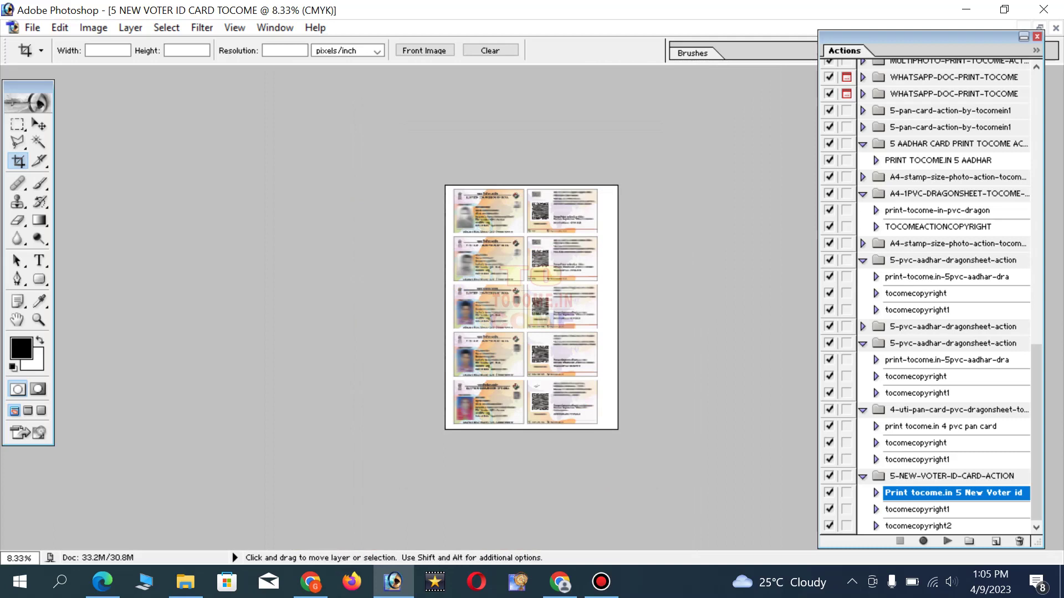
Close all three documents without saving and return to the browser
{"action": "key", "text": "ctrl+w"}
{"action": "left_click", "coordinate": [536, 230]}
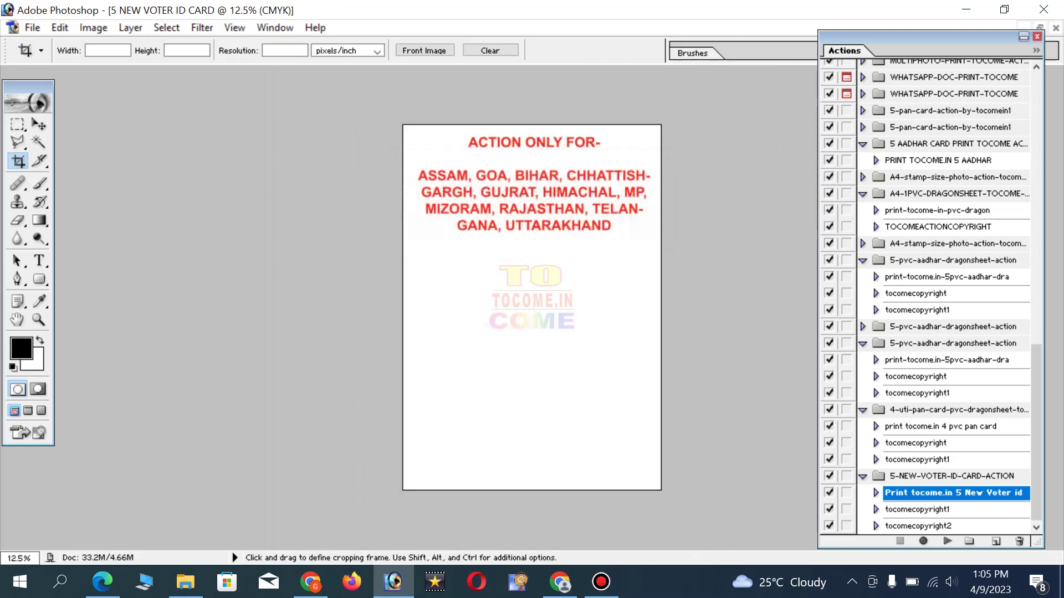
{"action": "key", "text": "ctrl+w"}
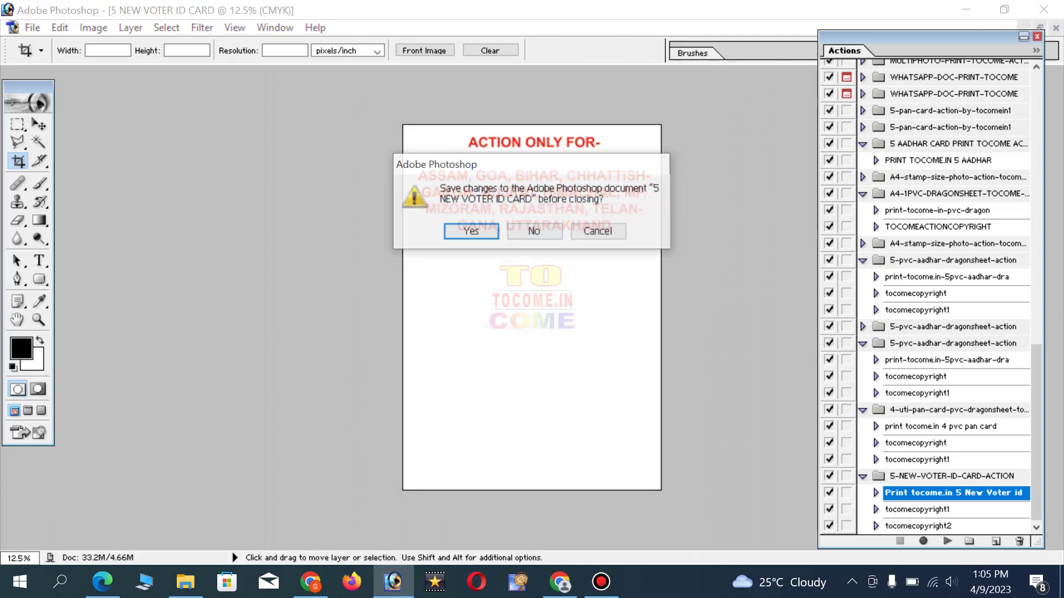
{"action": "left_click", "coordinate": [554, 231]}
{"action": "key", "text": "ctrl+w"}
{"action": "left_click", "coordinate": [554, 232]}
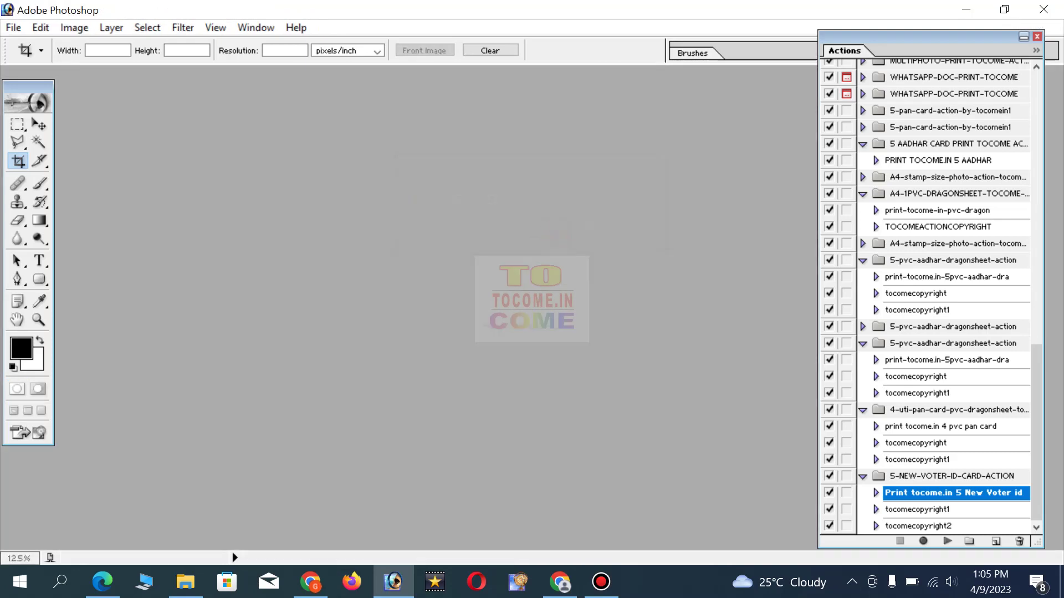
{"action": "key", "text": "alt+Tab"}
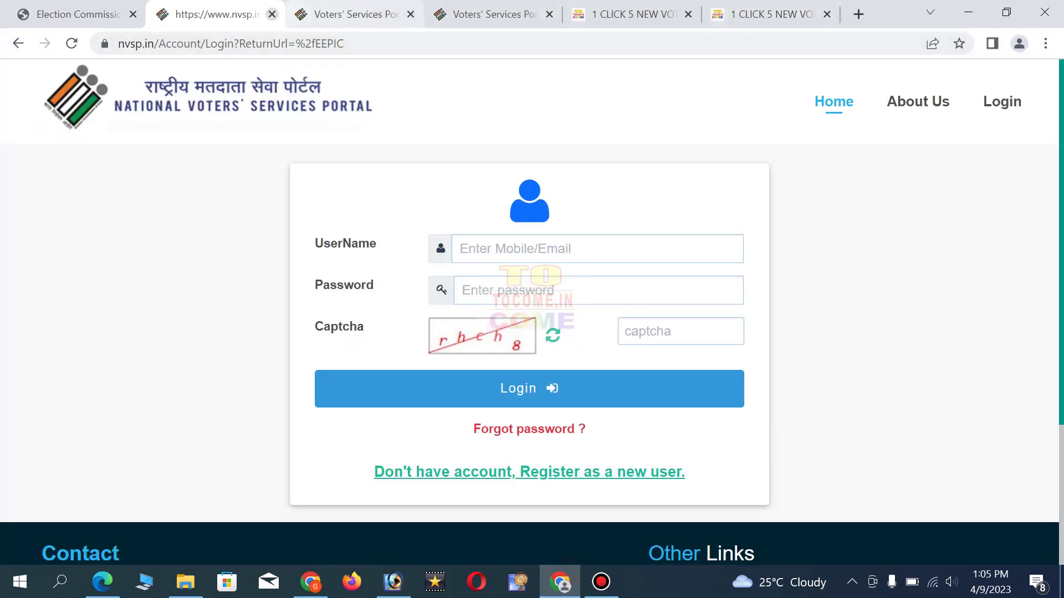
Close the voter portal and old tocome.in tabs, leaving one new tab
{"action": "left_click", "coordinate": [271, 14]}
{"action": "left_click", "coordinate": [271, 14]}
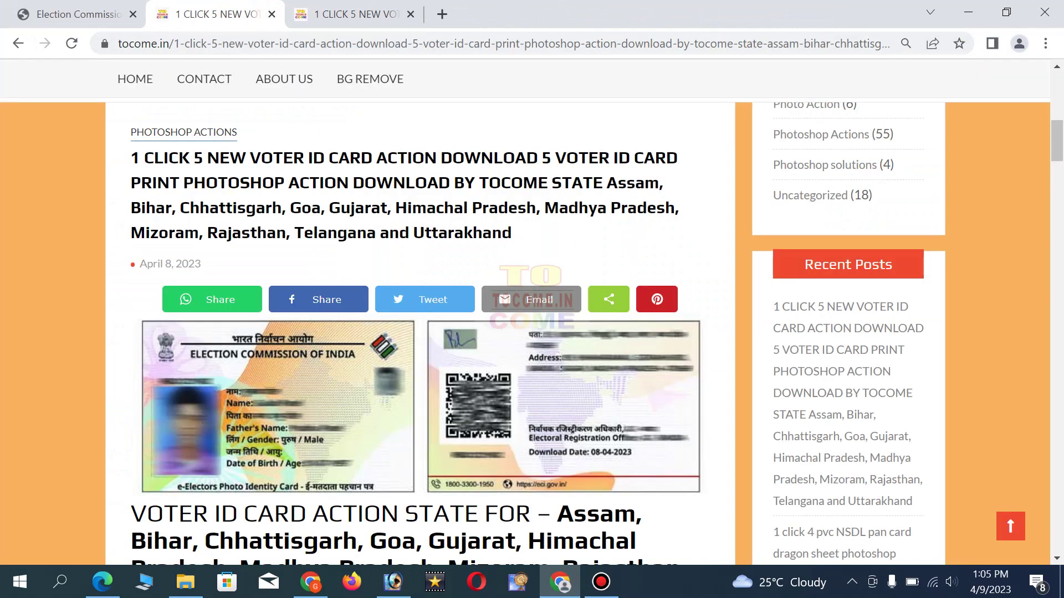
{"action": "left_click", "coordinate": [271, 14]}
{"action": "left_click", "coordinate": [304, 14]}
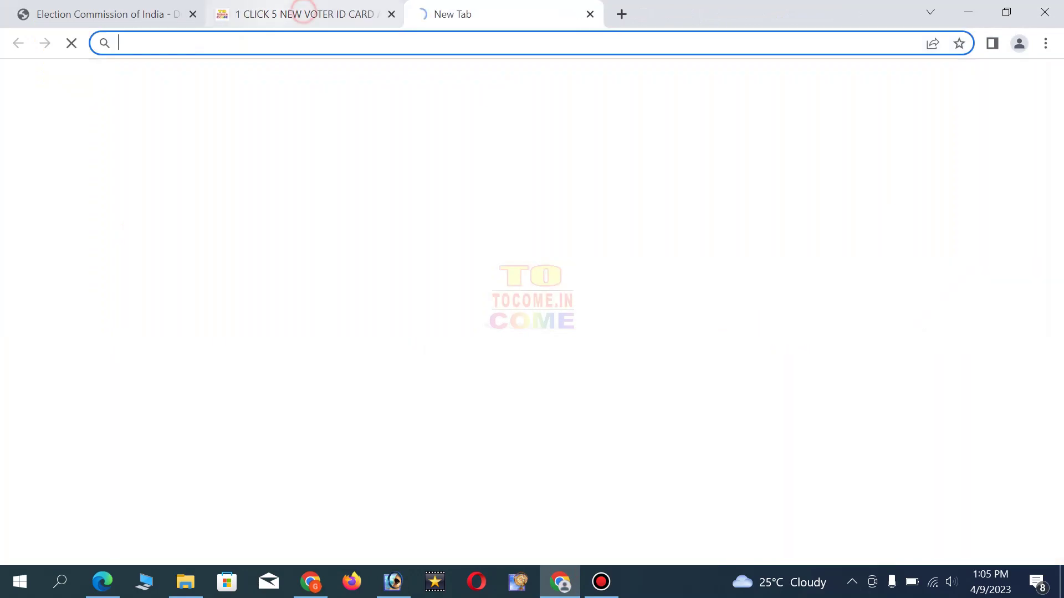
{"action": "left_click", "coordinate": [392, 15]}
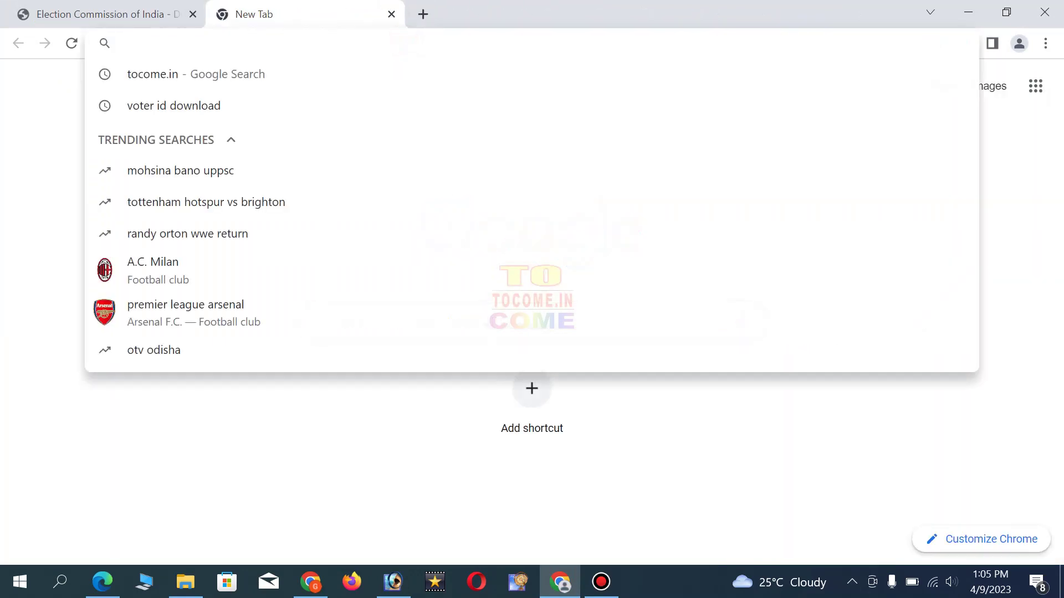
Load tocome.in and dismiss its notification permission request
{"action": "type", "text": "tocome"}
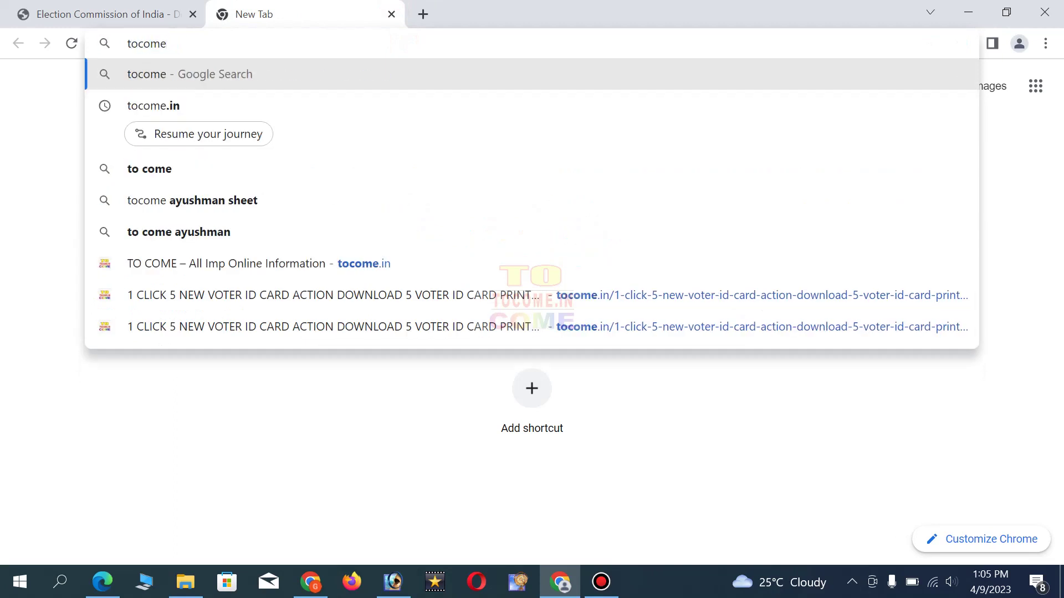
{"action": "type", "text": ".in"}
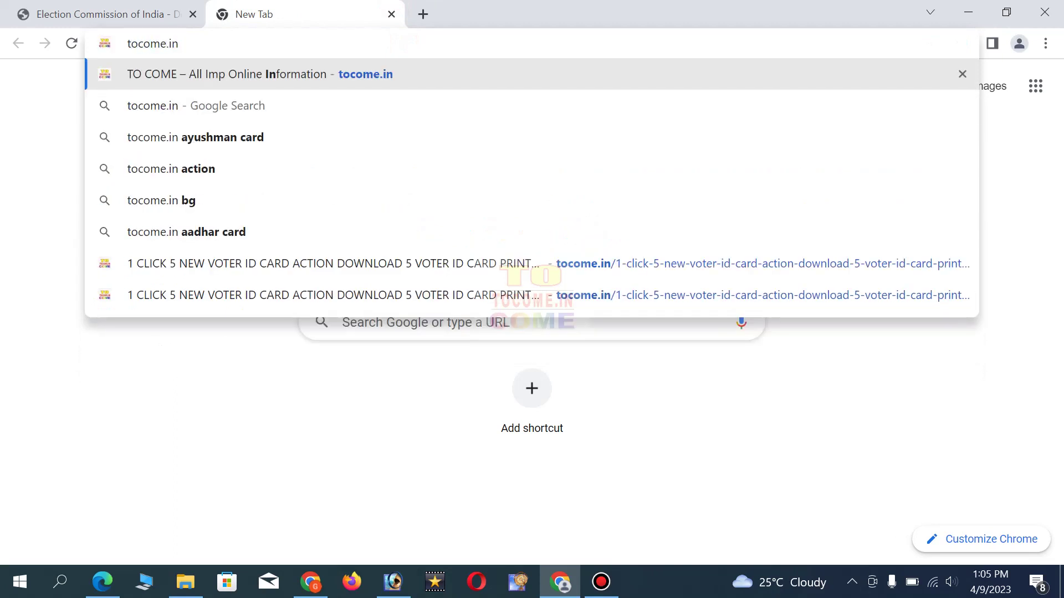
{"action": "key", "text": "Return"}
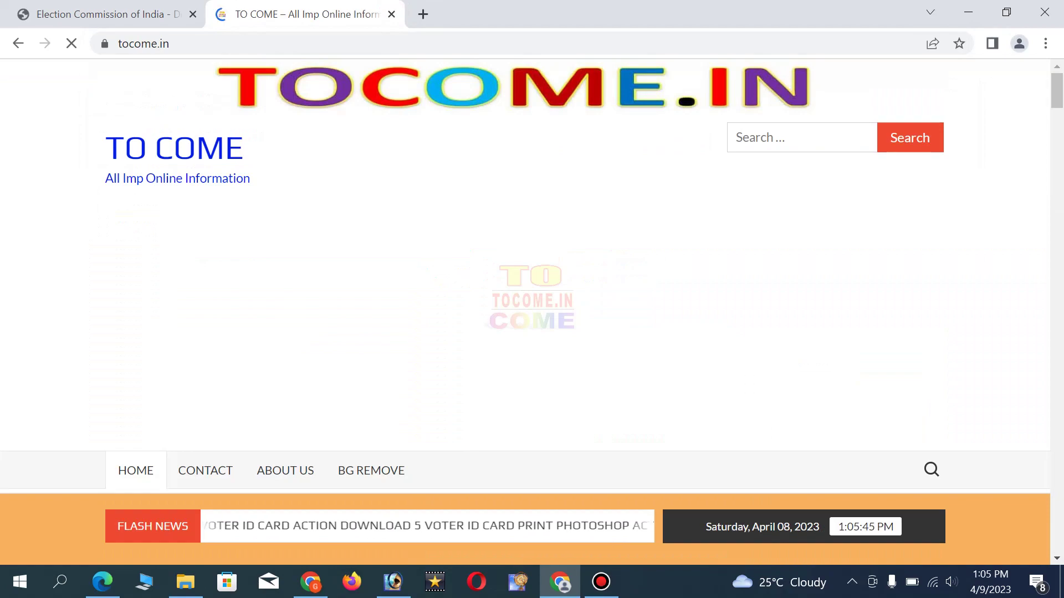
{"action": "scroll", "coordinate": [525, 310], "scroll_direction": "down", "scroll_amount": 3}
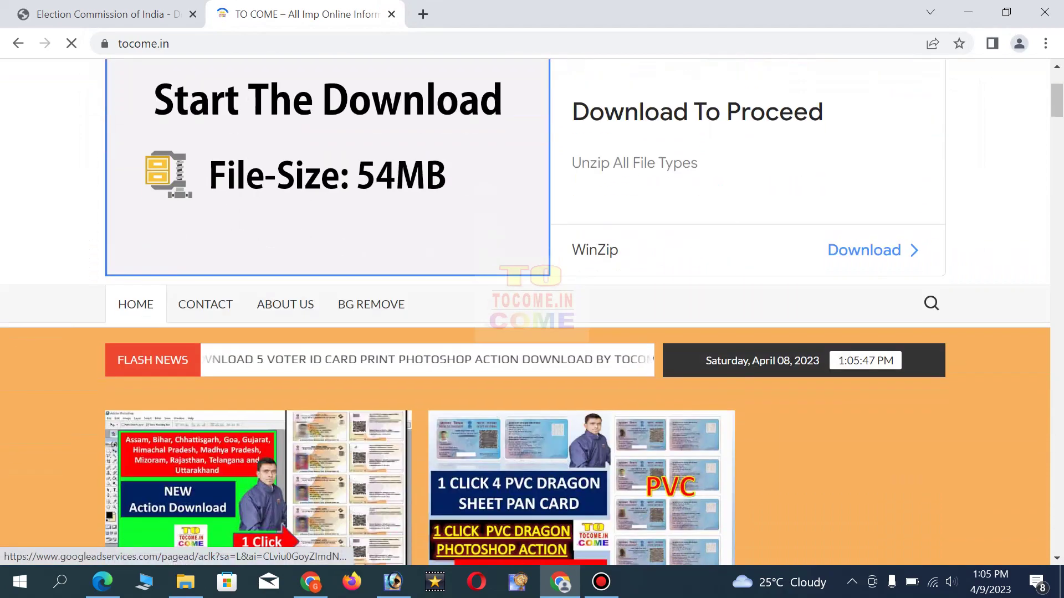
{"action": "scroll", "coordinate": [525, 310], "scroll_direction": "down", "scroll_amount": 3}
{"action": "scroll", "coordinate": [525, 310], "scroll_direction": "down", "scroll_amount": 3}
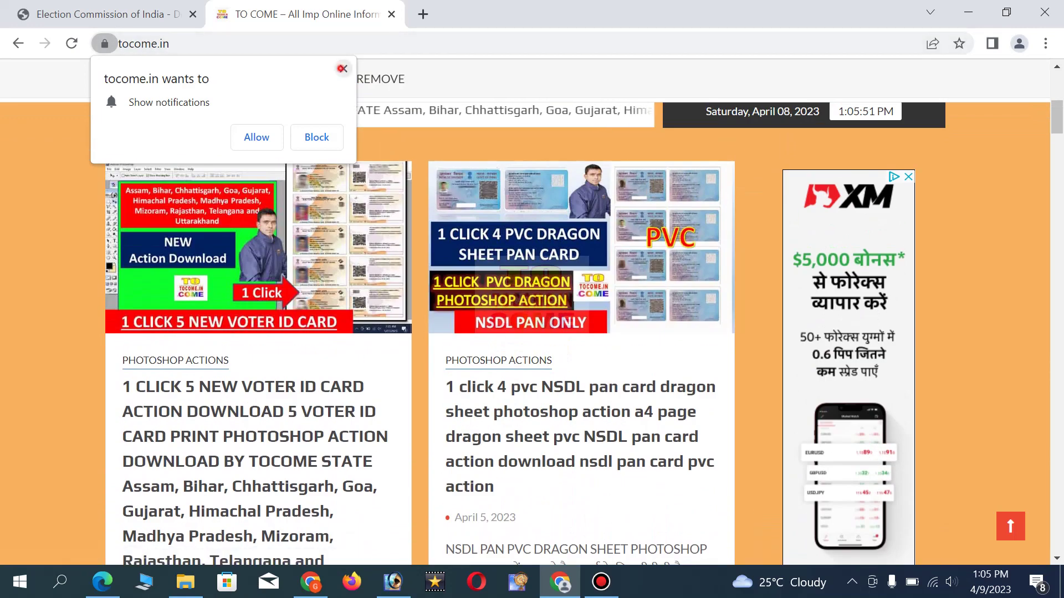
{"action": "key", "text": "Escape"}
Scroll the tocome.in homepage to the voter ID card action post and close the covering ad
{"action": "scroll", "coordinate": [531, 332], "scroll_direction": "down", "scroll_amount": 2}
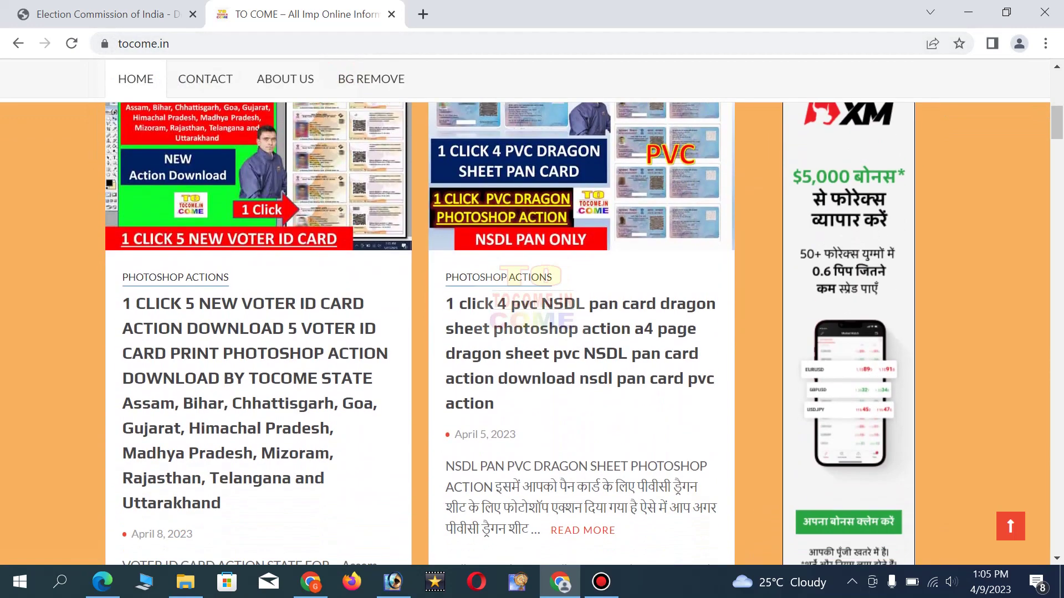
{"action": "scroll", "coordinate": [532, 332], "scroll_direction": "up", "scroll_amount": 2}
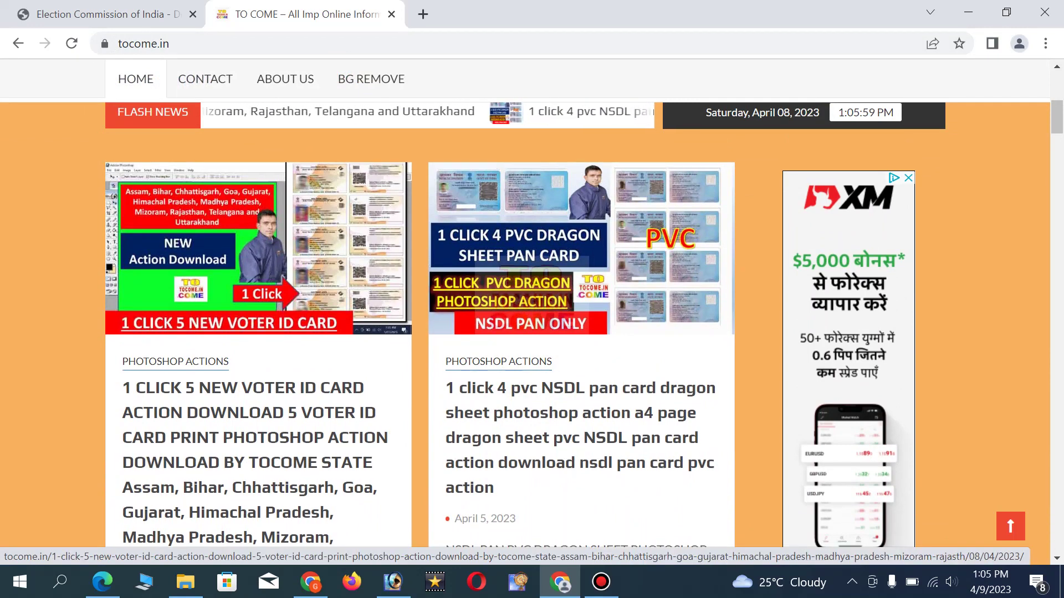
{"action": "scroll", "coordinate": [532, 305], "scroll_direction": "up", "scroll_amount": 10}
{"action": "scroll", "coordinate": [532, 332], "scroll_direction": "down", "scroll_amount": 5}
{"action": "scroll", "coordinate": [532, 332], "scroll_direction": "down", "scroll_amount": 3}
{"action": "scroll", "coordinate": [532, 332], "scroll_direction": "up", "scroll_amount": 2}
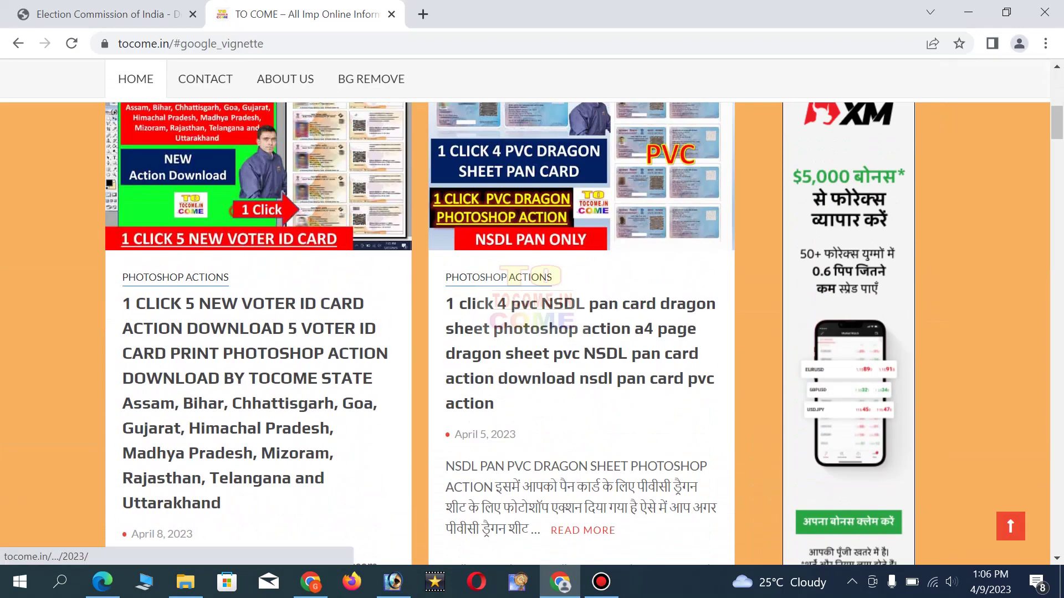
{"action": "left_click", "coordinate": [480, 443]}
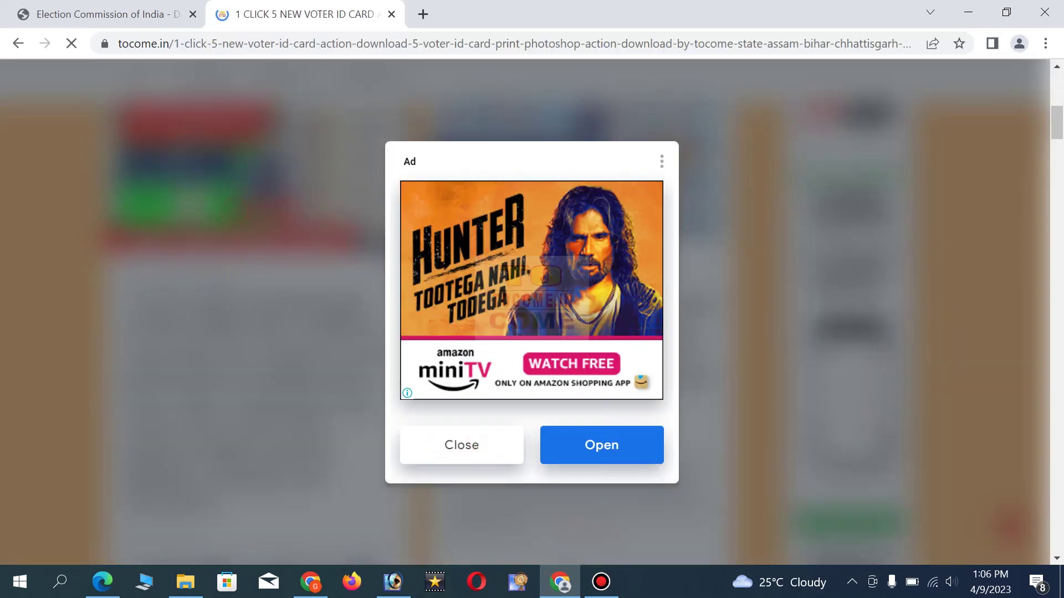
Scroll through the 5 New Voter ID Card action article
{"action": "scroll", "coordinate": [480, 443], "scroll_direction": "down", "scroll_amount": 3}
{"action": "scroll", "coordinate": [480, 443], "scroll_direction": "down", "scroll_amount": 4}
{"action": "scroll", "coordinate": [421, 332], "scroll_direction": "down", "scroll_amount": 1}
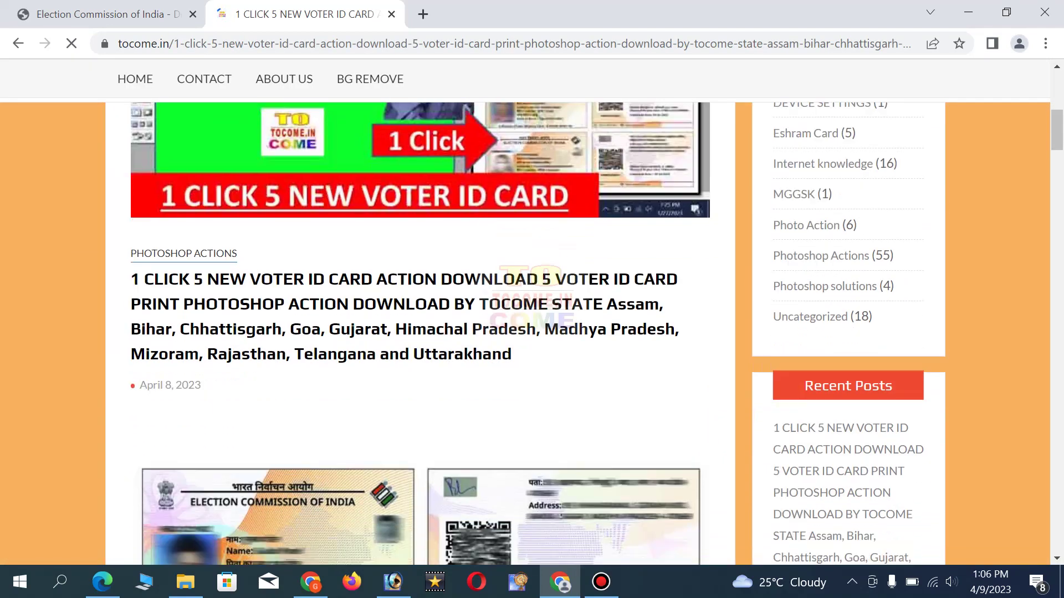
{"action": "scroll", "coordinate": [421, 333], "scroll_direction": "down", "scroll_amount": 2}
{"action": "scroll", "coordinate": [421, 332], "scroll_direction": "down", "scroll_amount": 2}
{"action": "scroll", "coordinate": [421, 333], "scroll_direction": "down", "scroll_amount": 3}
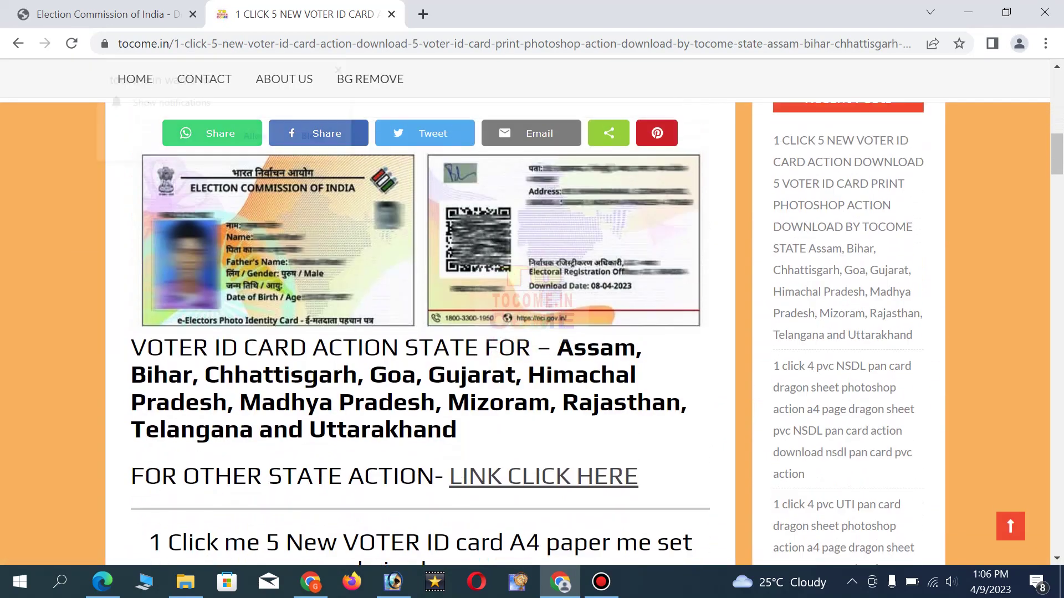
{"action": "scroll", "coordinate": [421, 333], "scroll_direction": "down", "scroll_amount": 4}
{"action": "scroll", "coordinate": [421, 332], "scroll_direction": "down", "scroll_amount": 6}
{"action": "scroll", "coordinate": [421, 333], "scroll_direction": "down", "scroll_amount": 4}
{"action": "scroll", "coordinate": [421, 333], "scroll_direction": "down", "scroll_amount": 5}
{"action": "scroll", "coordinate": [421, 332], "scroll_direction": "down", "scroll_amount": 5}
{"action": "scroll", "coordinate": [421, 333], "scroll_direction": "down", "scroll_amount": 2}
{"action": "scroll", "coordinate": [421, 332], "scroll_direction": "down", "scroll_amount": 5}
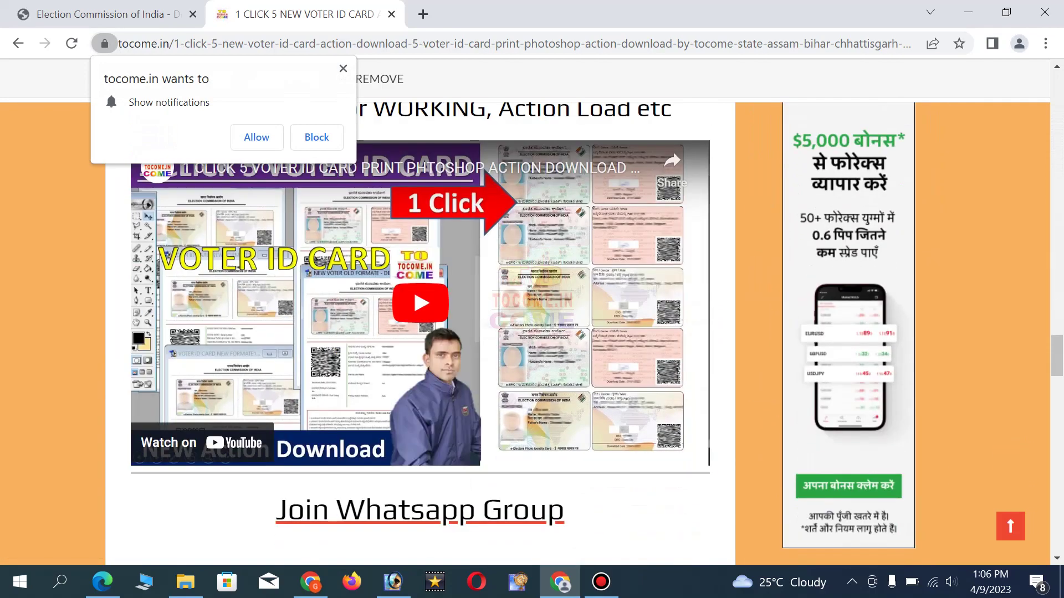
{"action": "scroll", "coordinate": [421, 333], "scroll_direction": "down", "scroll_amount": 7}
{"action": "scroll", "coordinate": [421, 333], "scroll_direction": "down", "scroll_amount": 6}
{"action": "scroll", "coordinate": [421, 332], "scroll_direction": "down", "scroll_amount": 5}
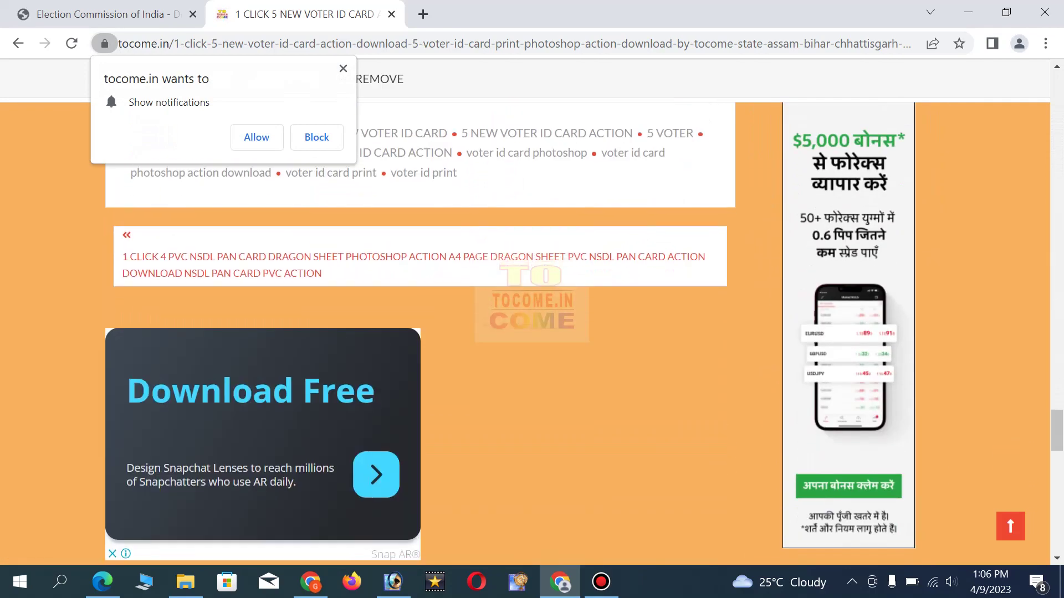
{"action": "scroll", "coordinate": [421, 333], "scroll_direction": "down", "scroll_amount": 3}
{"action": "scroll", "coordinate": [421, 332], "scroll_direction": "down", "scroll_amount": 6}
{"action": "scroll", "coordinate": [421, 332], "scroll_direction": "down", "scroll_amount": 6}
{"action": "scroll", "coordinate": [422, 333], "scroll_direction": "down", "scroll_amount": 6}
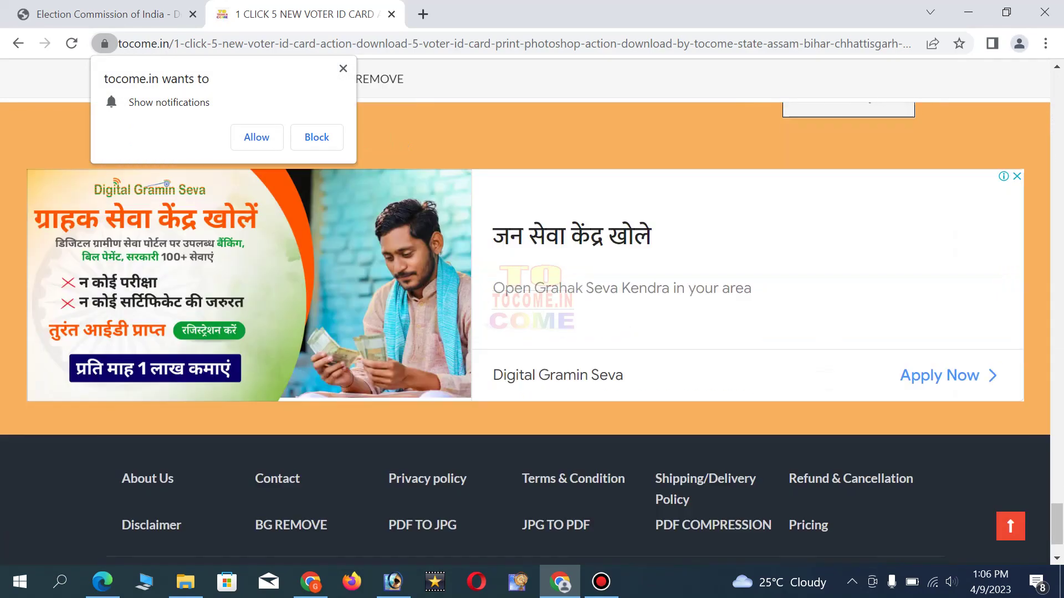
{"action": "scroll", "coordinate": [421, 332], "scroll_direction": "up", "scroll_amount": 6}
{"action": "scroll", "coordinate": [421, 332], "scroll_direction": "up", "scroll_amount": 5}
{"action": "scroll", "coordinate": [421, 332], "scroll_direction": "up", "scroll_amount": 7}
{"action": "scroll", "coordinate": [421, 332], "scroll_direction": "up", "scroll_amount": 5}
{"action": "scroll", "coordinate": [421, 332], "scroll_direction": "up", "scroll_amount": 5}
{"action": "scroll", "coordinate": [421, 333], "scroll_direction": "up", "scroll_amount": 5}
Dismiss the notification prompt and open the ₹21 Pay Now checkout for the action
{"action": "left_click", "coordinate": [343, 70]}
{"action": "scroll", "coordinate": [344, 167], "scroll_direction": "up", "scroll_amount": 4}
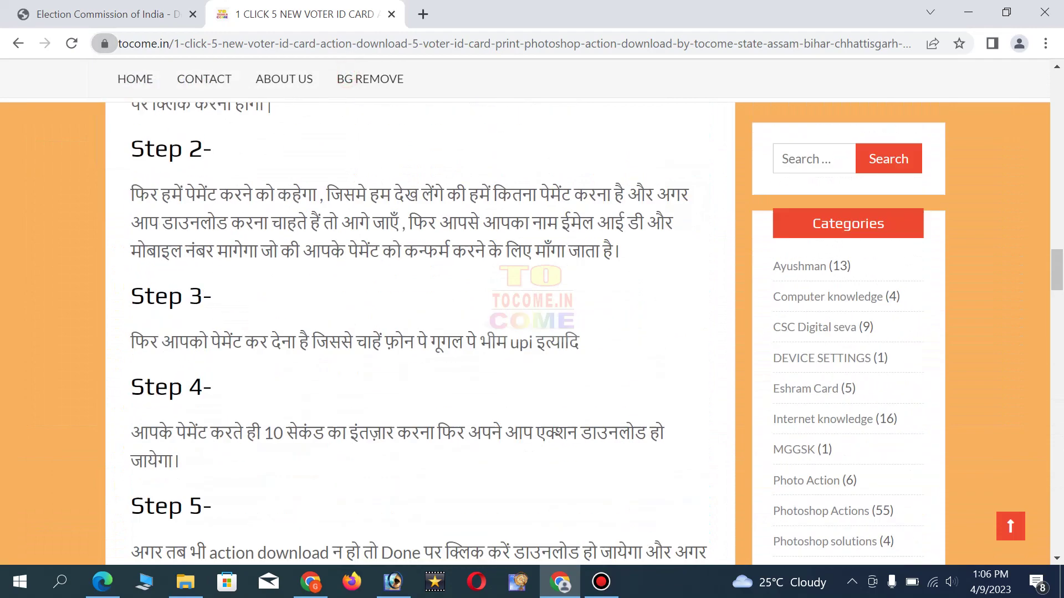
{"action": "scroll", "coordinate": [343, 166], "scroll_direction": "up", "scroll_amount": 4}
{"action": "scroll", "coordinate": [343, 166], "scroll_direction": "up", "scroll_amount": 5}
{"action": "scroll", "coordinate": [343, 166], "scroll_direction": "up", "scroll_amount": 5}
{"action": "scroll", "coordinate": [421, 332], "scroll_direction": "down", "scroll_amount": 2}
{"action": "scroll", "coordinate": [421, 332], "scroll_direction": "up", "scroll_amount": 5}
{"action": "scroll", "coordinate": [421, 333], "scroll_direction": "down", "scroll_amount": 6}
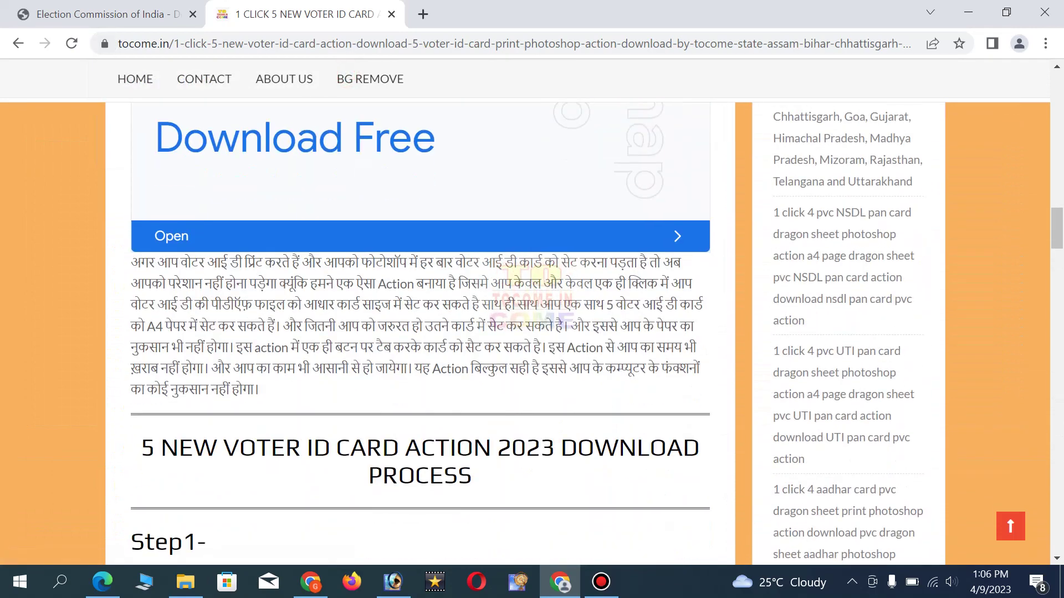
{"action": "scroll", "coordinate": [421, 333], "scroll_direction": "down", "scroll_amount": 7}
{"action": "scroll", "coordinate": [421, 333], "scroll_direction": "down", "scroll_amount": 5}
{"action": "scroll", "coordinate": [421, 332], "scroll_direction": "down", "scroll_amount": 5}
{"action": "scroll", "coordinate": [421, 332], "scroll_direction": "down", "scroll_amount": 3}
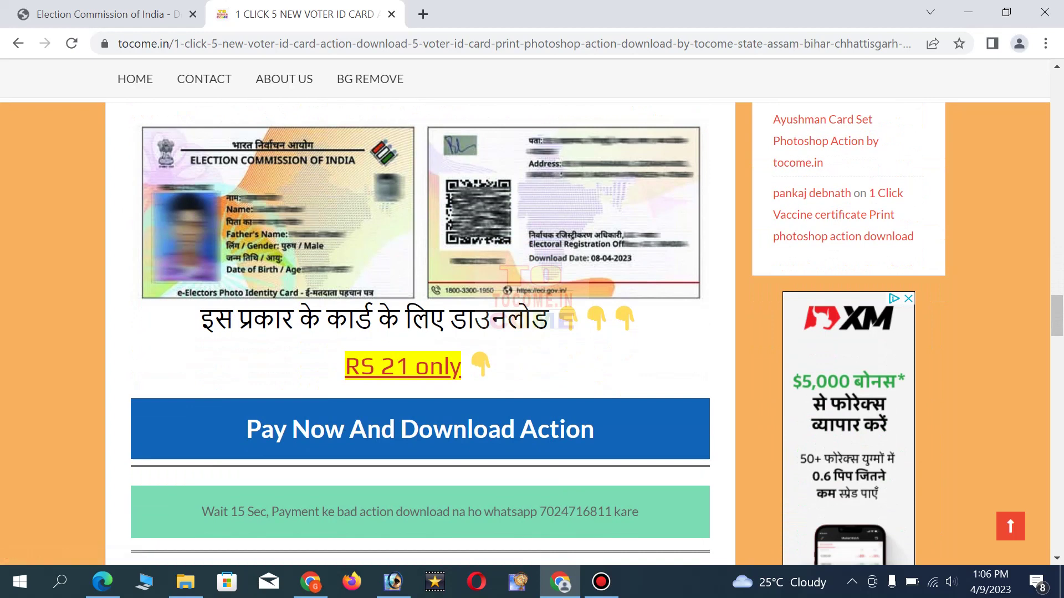
{"action": "left_click", "coordinate": [408, 429]}
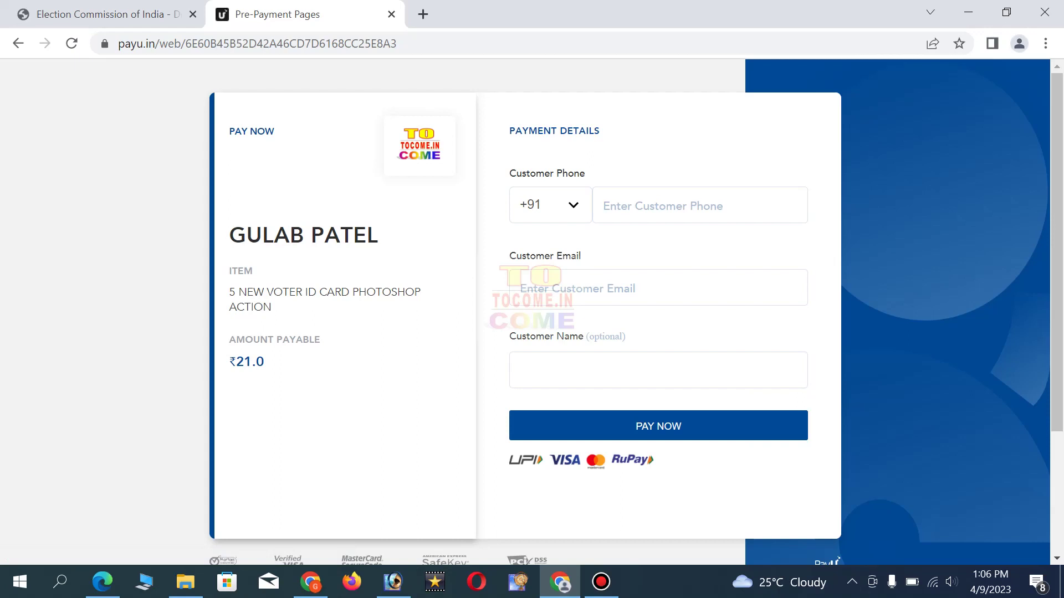
Enter the customer's phone number in the PayU form for the ₹21 voter ID card
{"action": "triple_click", "coordinate": [228, 292]}
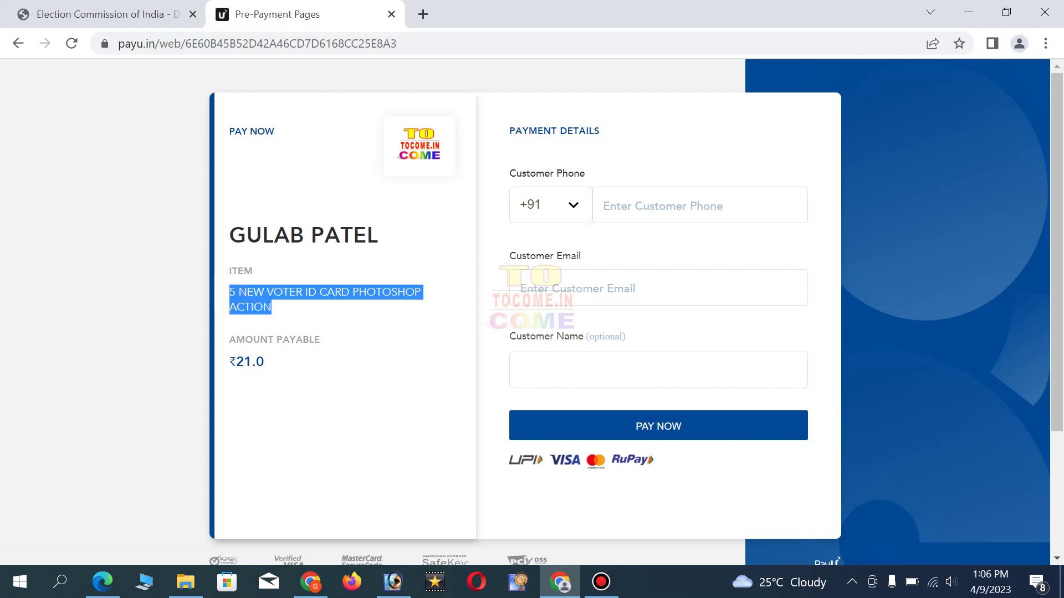
{"action": "left_click", "coordinate": [324, 305]}
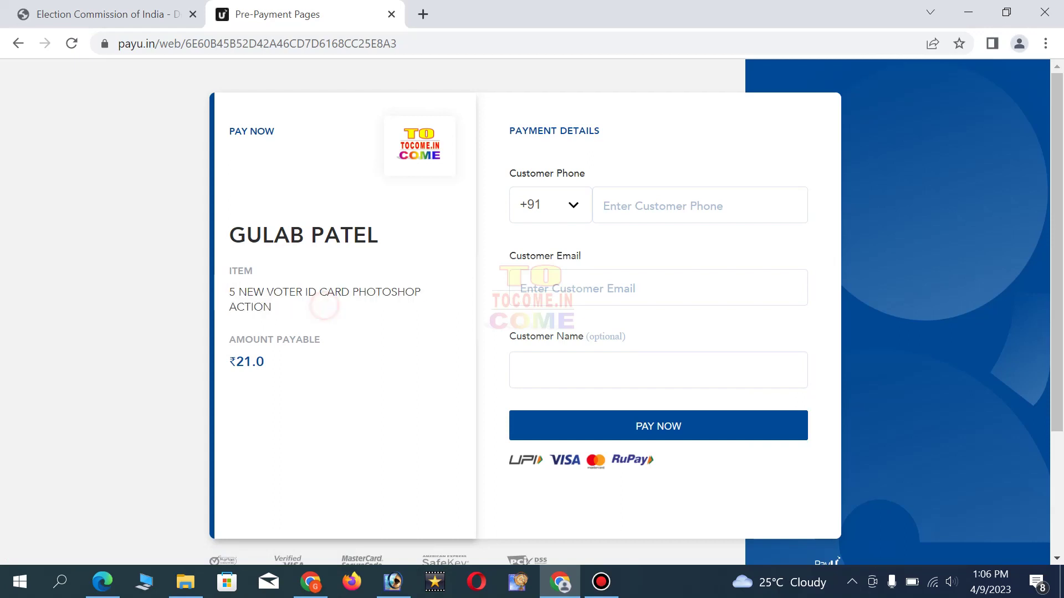
{"action": "left_click", "coordinate": [659, 209]}
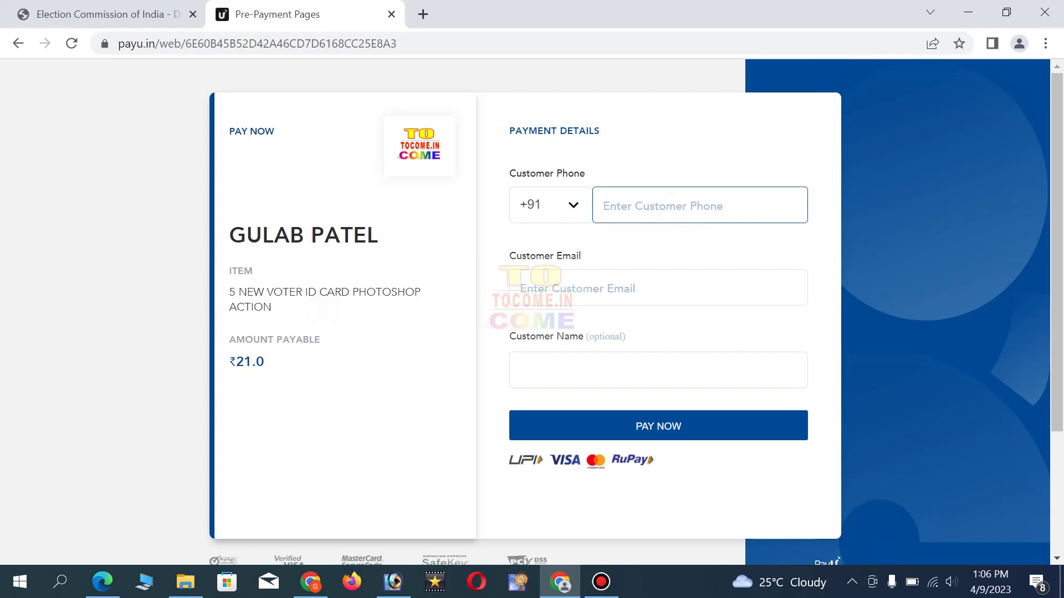
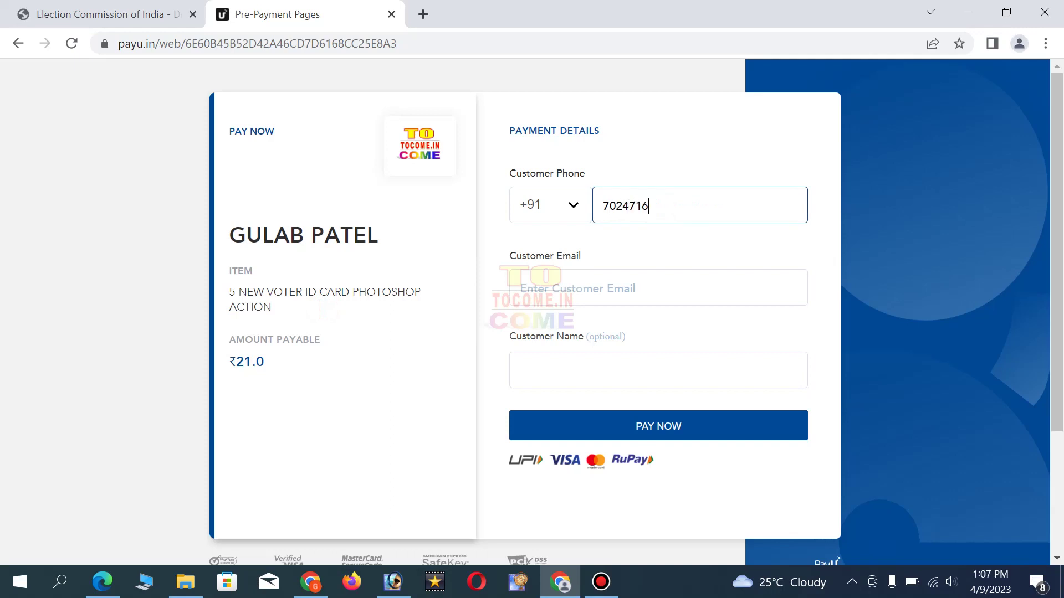
Fill in the customer's e-mail and name, then submit to reach the payment options
{"action": "left_click", "coordinate": [641, 285]}
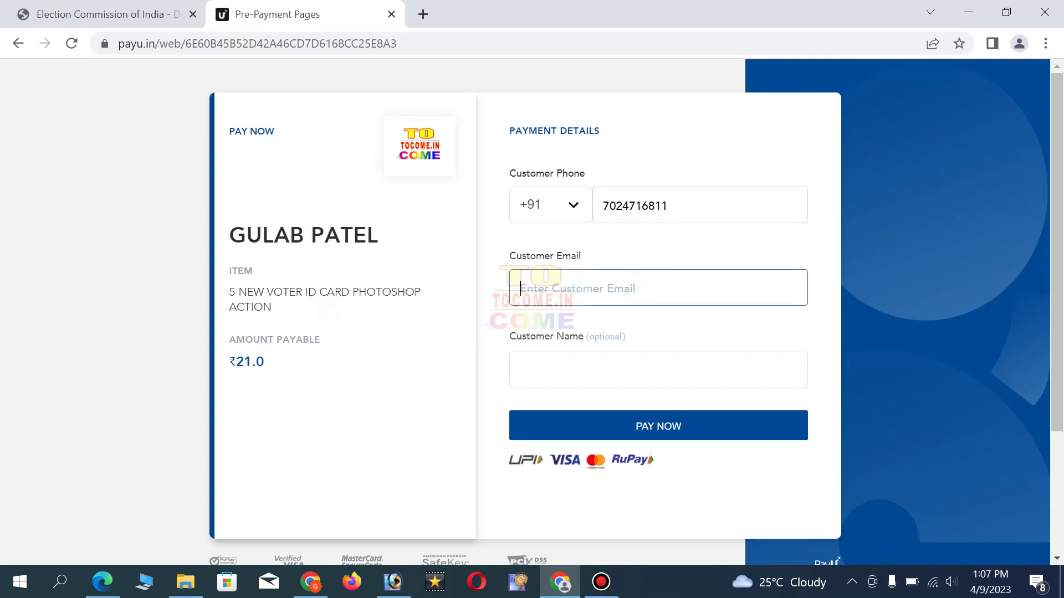
{"action": "type", "text": "toc"}
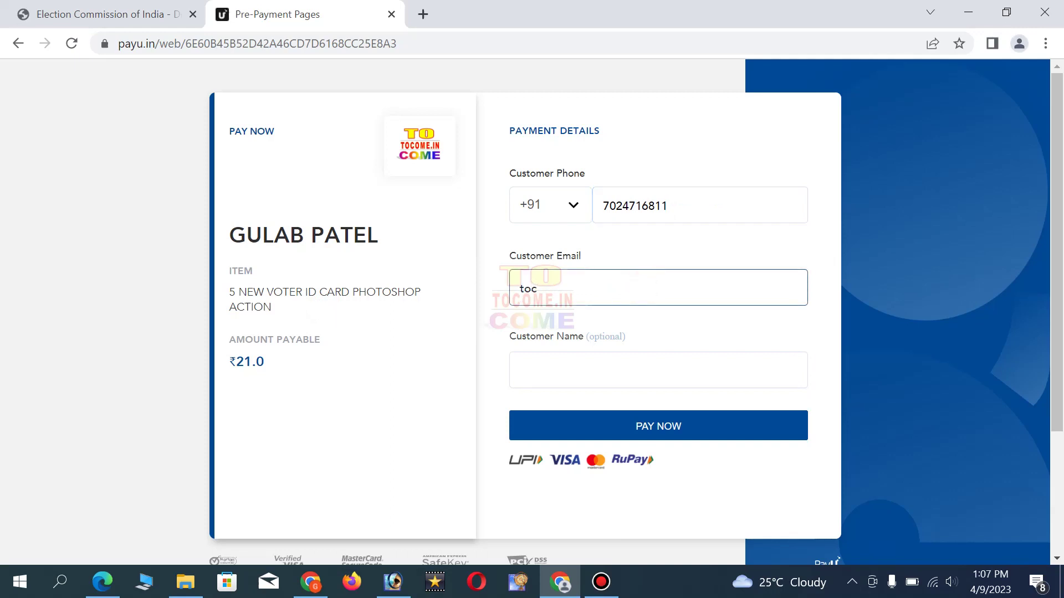
{"action": "key", "text": "BackSpace"}
{"action": "key", "text": "BackSpace"}
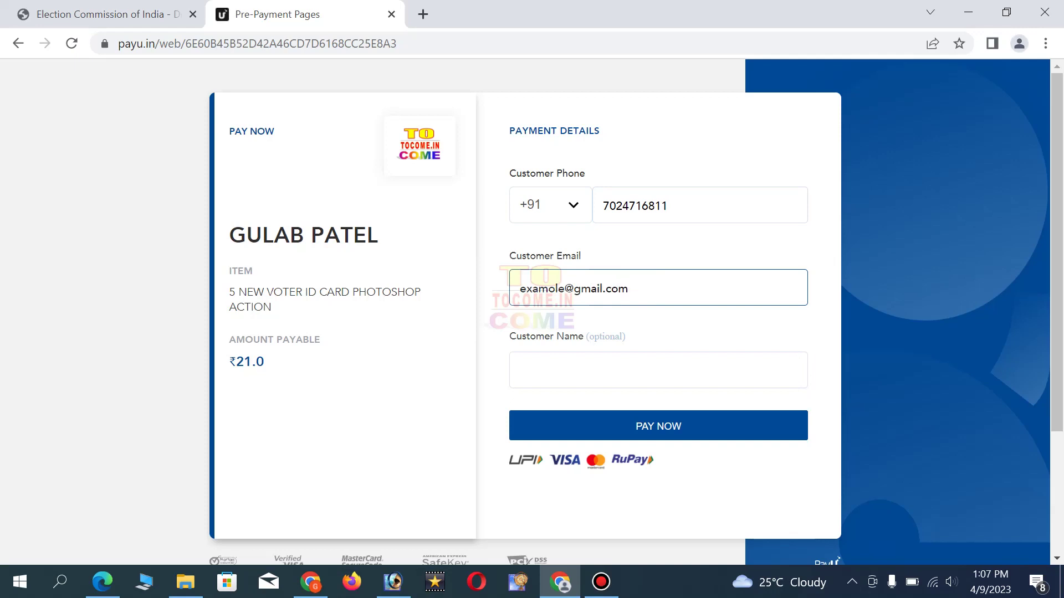
{"action": "left_click", "coordinate": [679, 206]}
{"action": "left_click", "coordinate": [639, 364]}
{"action": "type", "text": "to c"}
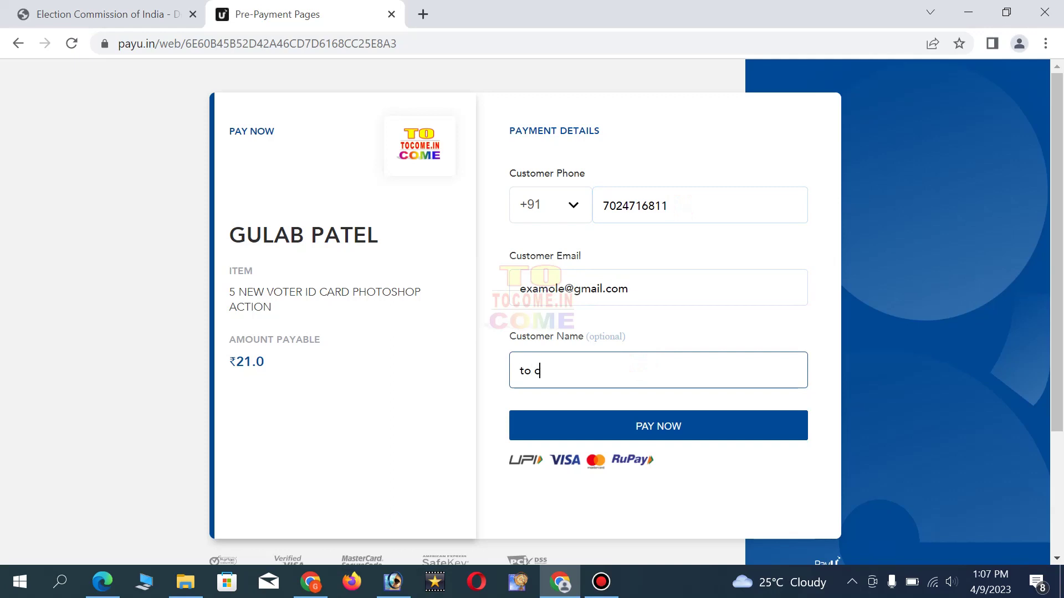
{"action": "type", "text": "ome"}
{"action": "left_click", "coordinate": [668, 428]}
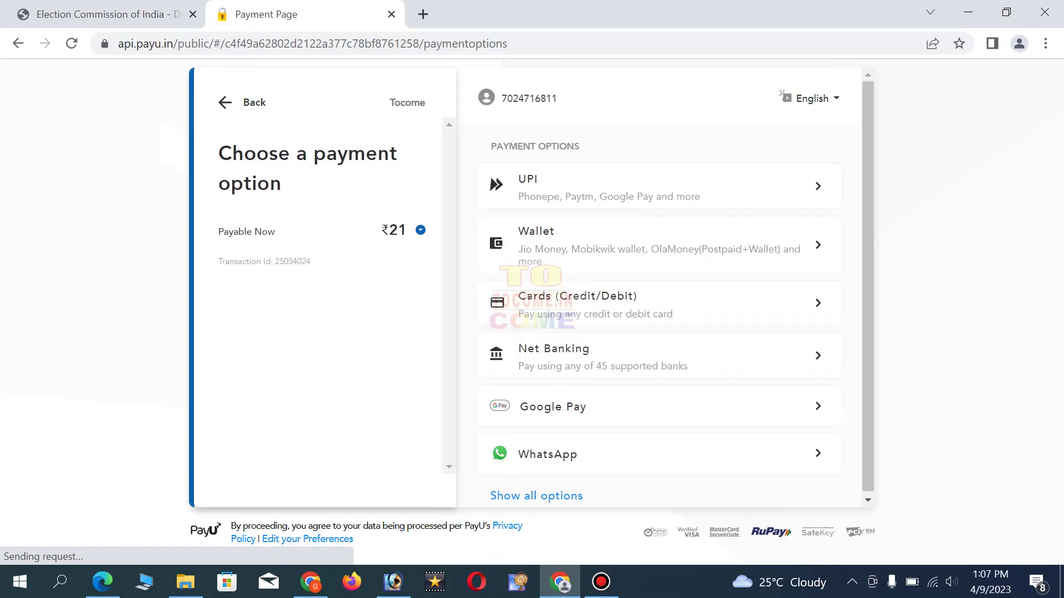
Choose UPI and generate a QR code for the ₹21.00 payment
{"action": "left_click", "coordinate": [610, 189]}
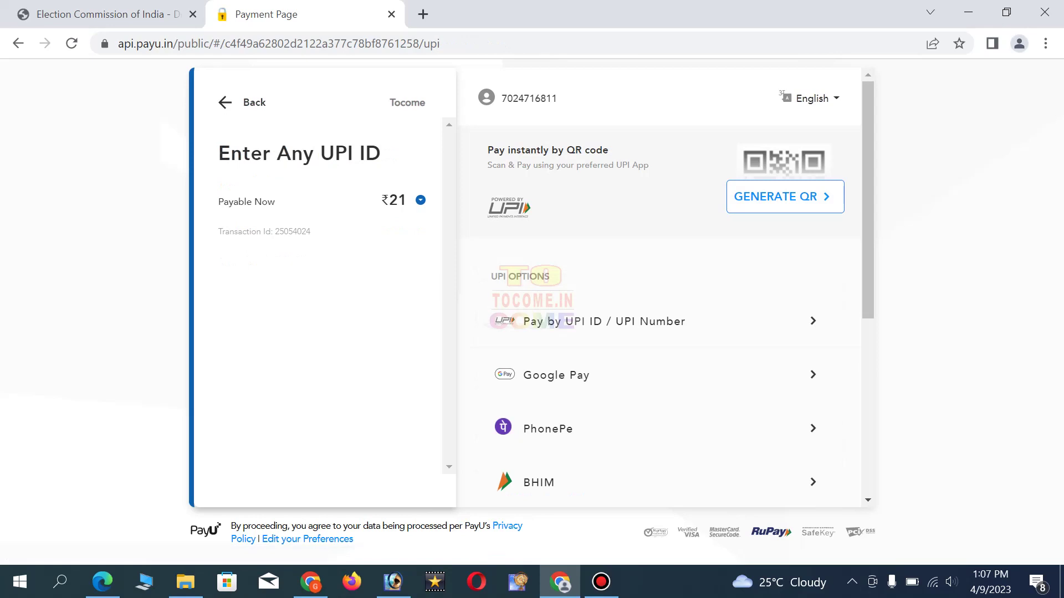
{"action": "left_click", "coordinate": [797, 189]}
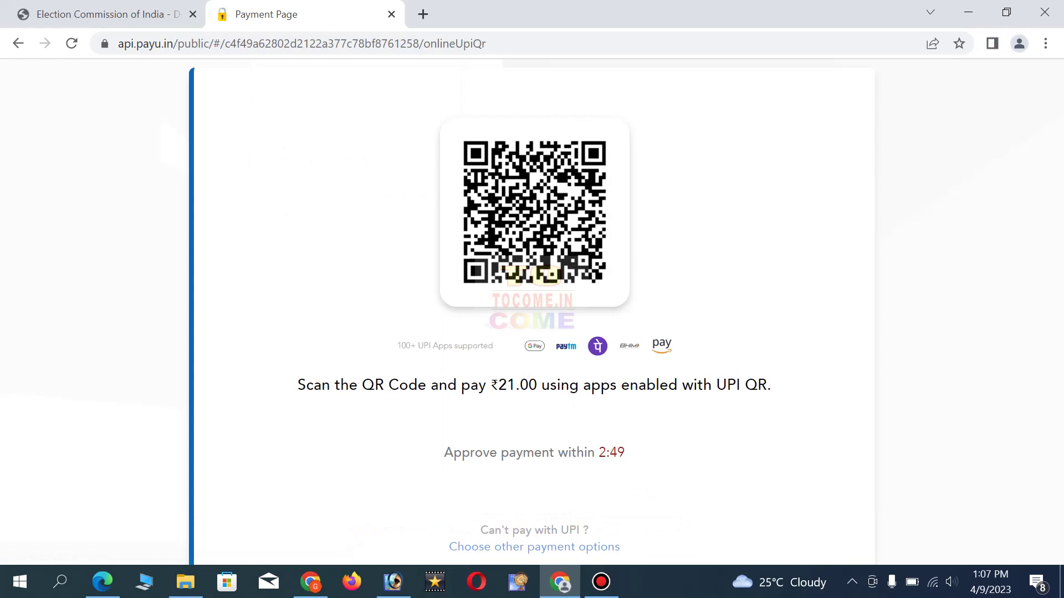
{"action": "left_click", "coordinate": [393, 582]}
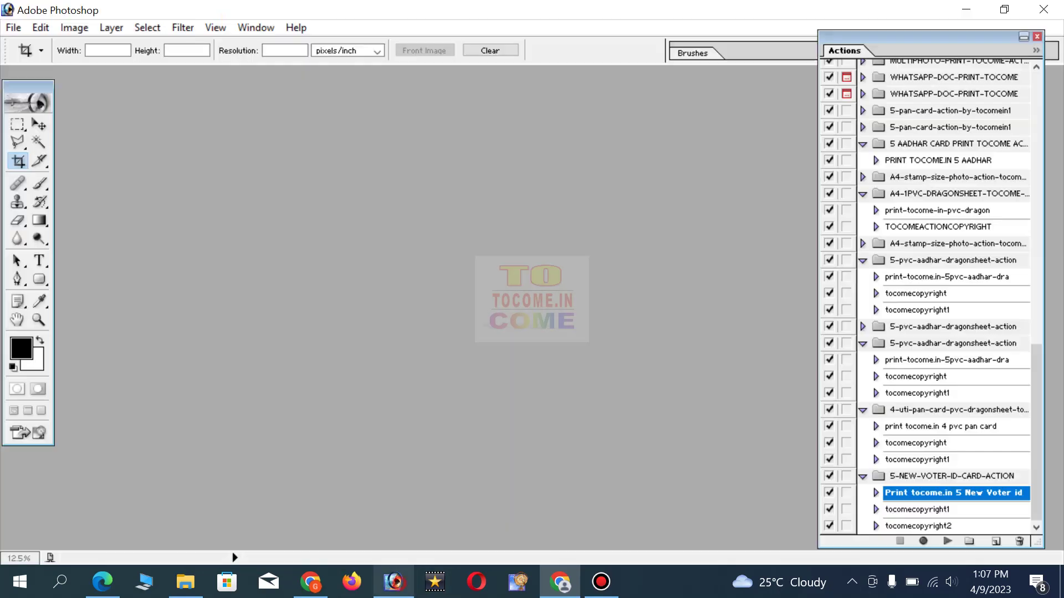
Close the Actions panel and reopen it from the Window menu
{"action": "left_click_drag", "start_coordinate": [950, 37], "coordinate": [813, 36]}
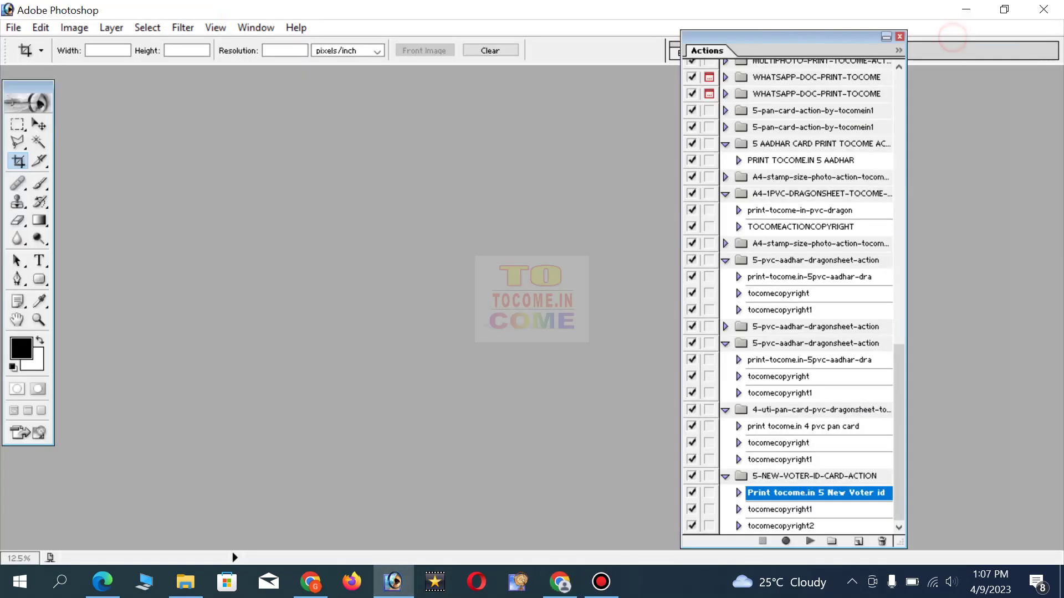
{"action": "scroll", "coordinate": [793, 305], "scroll_direction": "up", "scroll_amount": 3}
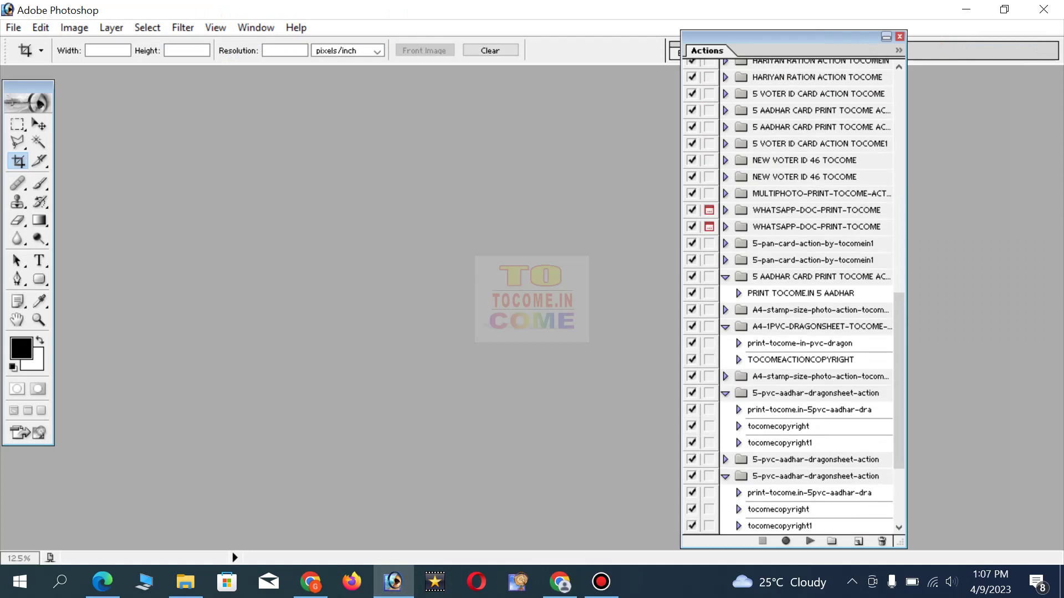
{"action": "left_click", "coordinate": [900, 36]}
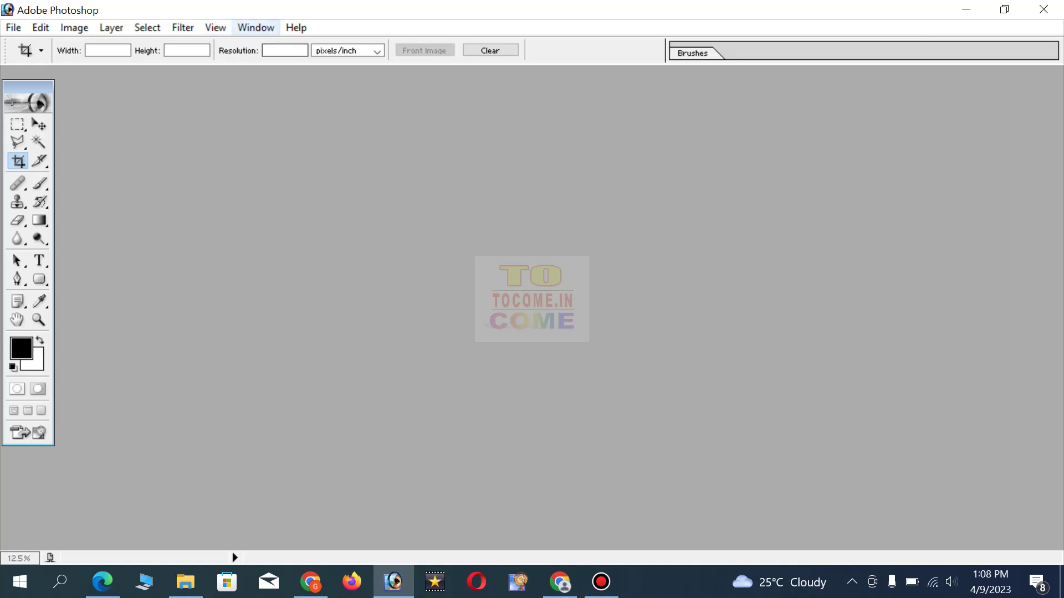
{"action": "key", "text": "super+plus"}
{"action": "key", "text": "super+plus"}
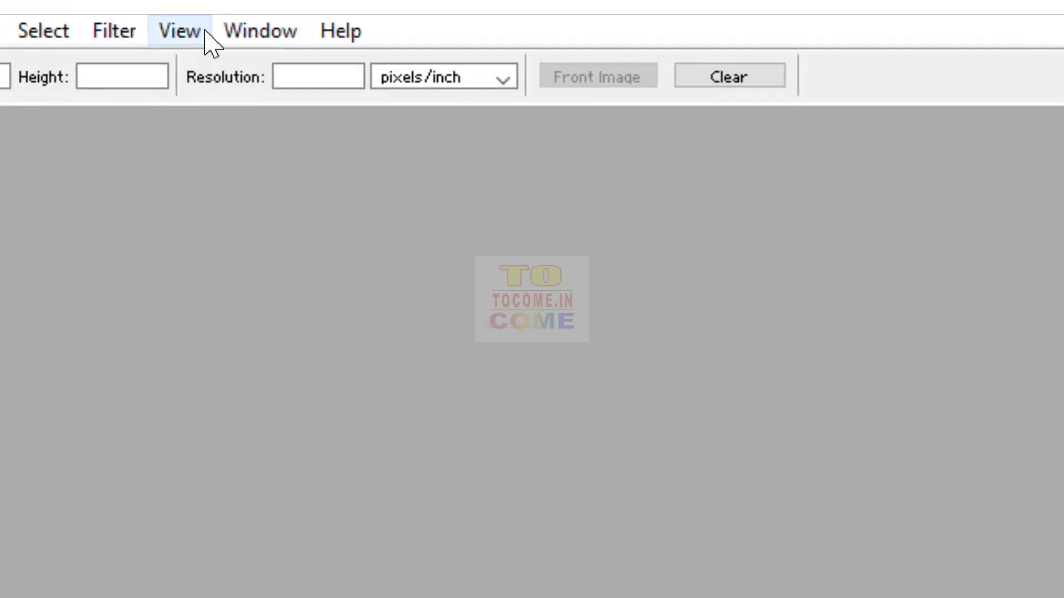
{"action": "left_click", "coordinate": [254, 31]}
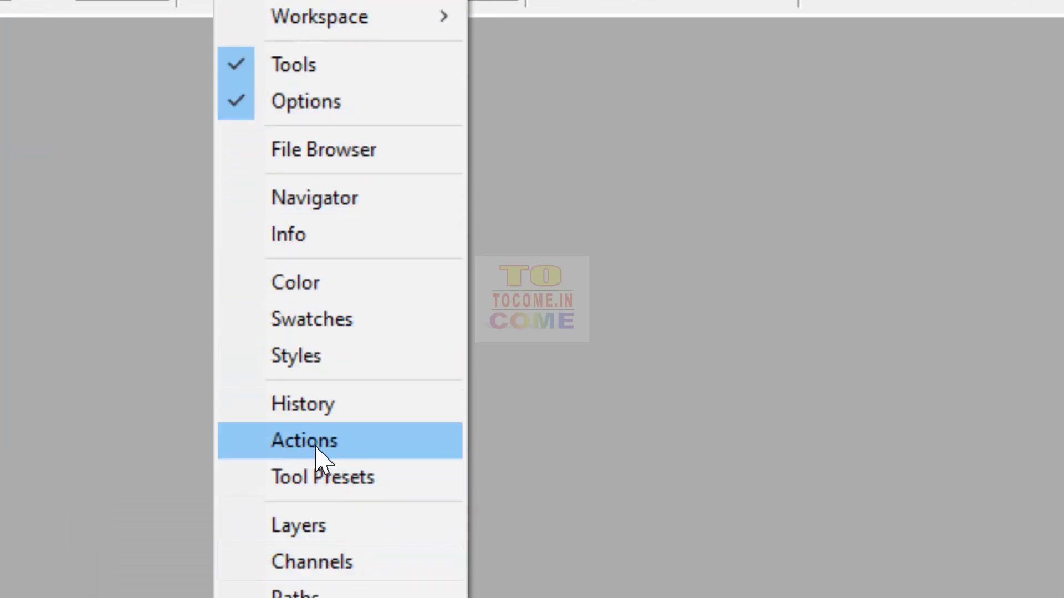
{"action": "key", "text": "super+minus"}
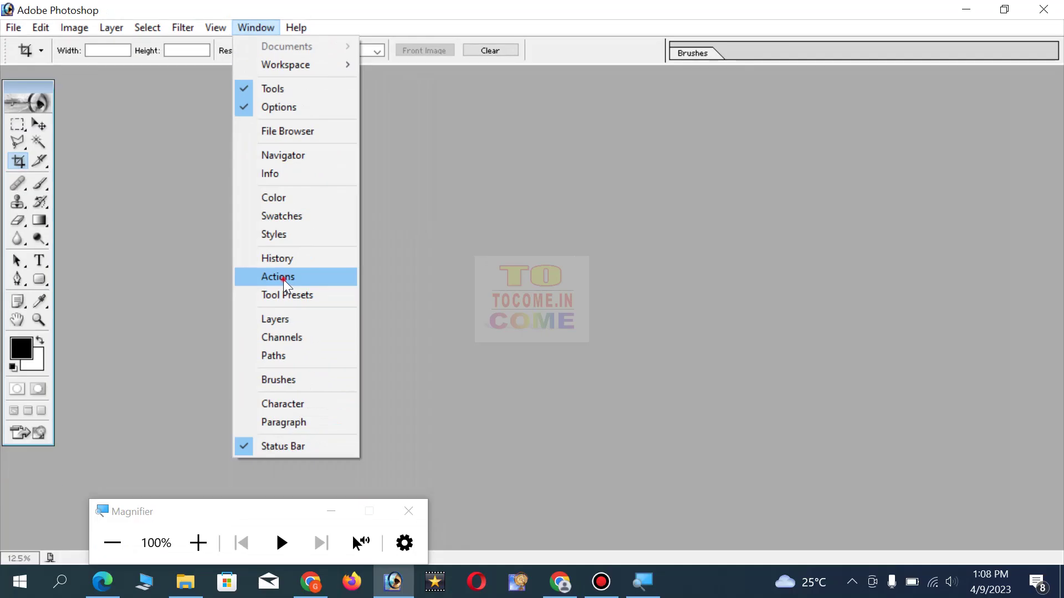
{"action": "left_click", "coordinate": [283, 279]}
Scroll the Actions panel to the 5-NEW-VOTER-ID-CARD-ACTION set and move the panel right
{"action": "scroll", "coordinate": [819, 273], "scroll_direction": "up", "scroll_amount": 1}
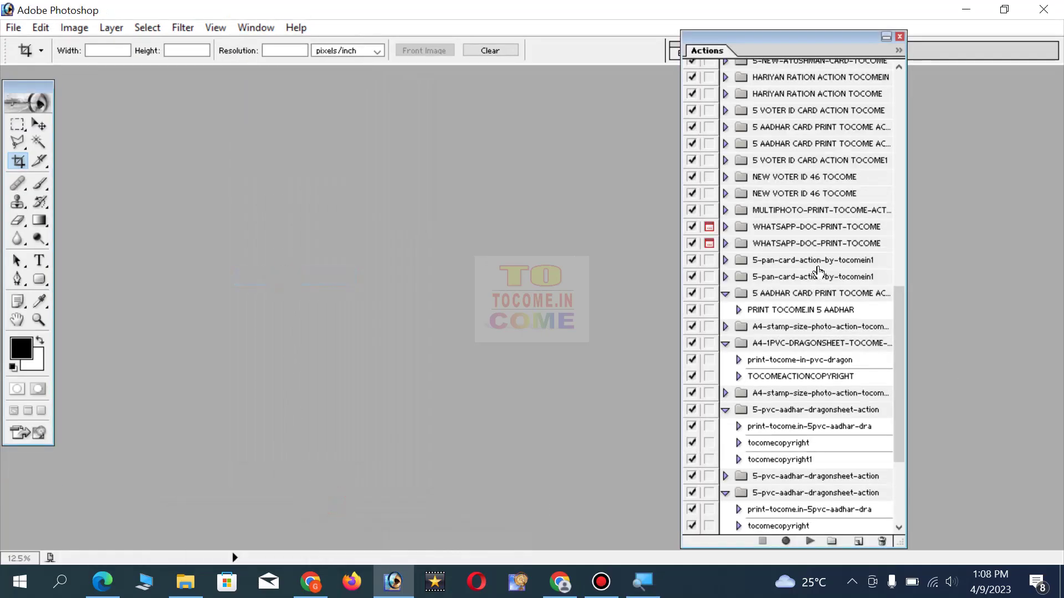
{"action": "scroll", "coordinate": [798, 222], "scroll_direction": "up", "scroll_amount": 4}
{"action": "scroll", "coordinate": [775, 157], "scroll_direction": "up", "scroll_amount": 4}
{"action": "scroll", "coordinate": [773, 139], "scroll_direction": "up", "scroll_amount": 4}
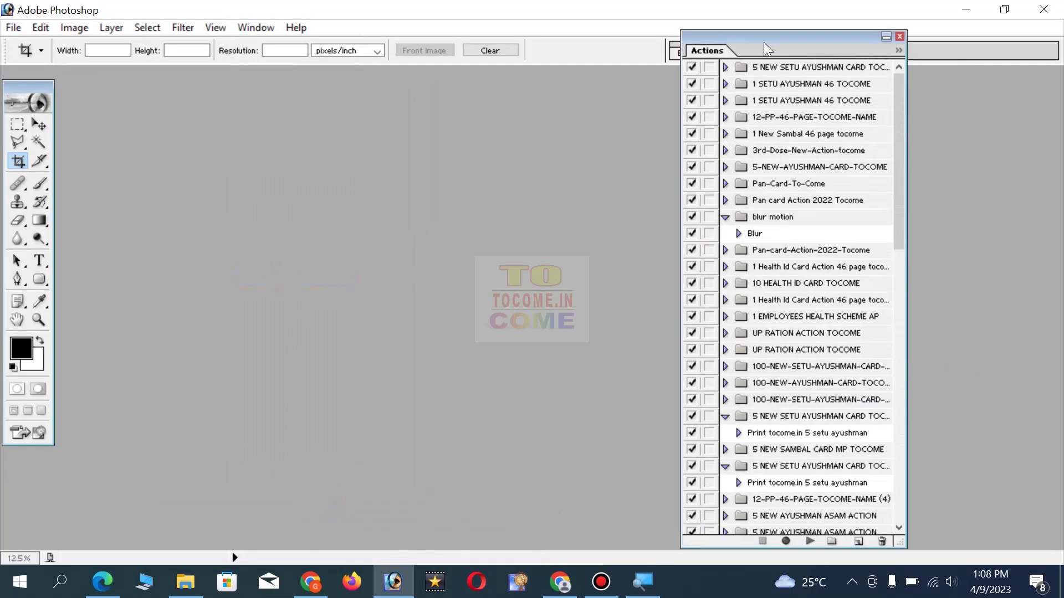
{"action": "left_click_drag", "start_coordinate": [816, 38], "coordinate": [869, 52]}
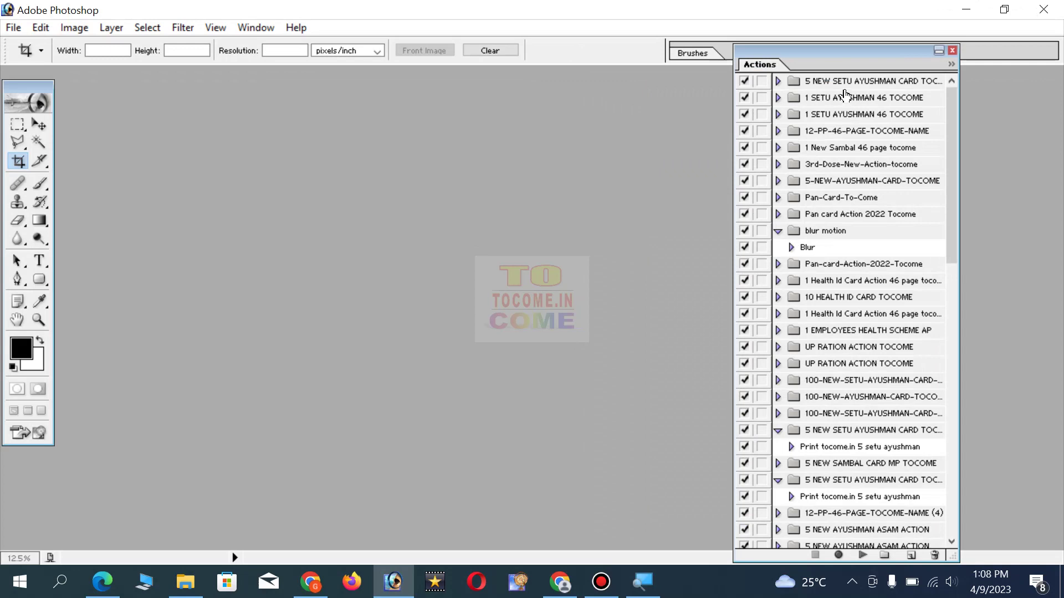
{"action": "scroll", "coordinate": [900, 268], "scroll_direction": "down", "scroll_amount": 4}
{"action": "scroll", "coordinate": [899, 268], "scroll_direction": "down", "scroll_amount": 5}
{"action": "scroll", "coordinate": [900, 268], "scroll_direction": "down", "scroll_amount": 3}
{"action": "scroll", "coordinate": [900, 269], "scroll_direction": "down", "scroll_amount": 5}
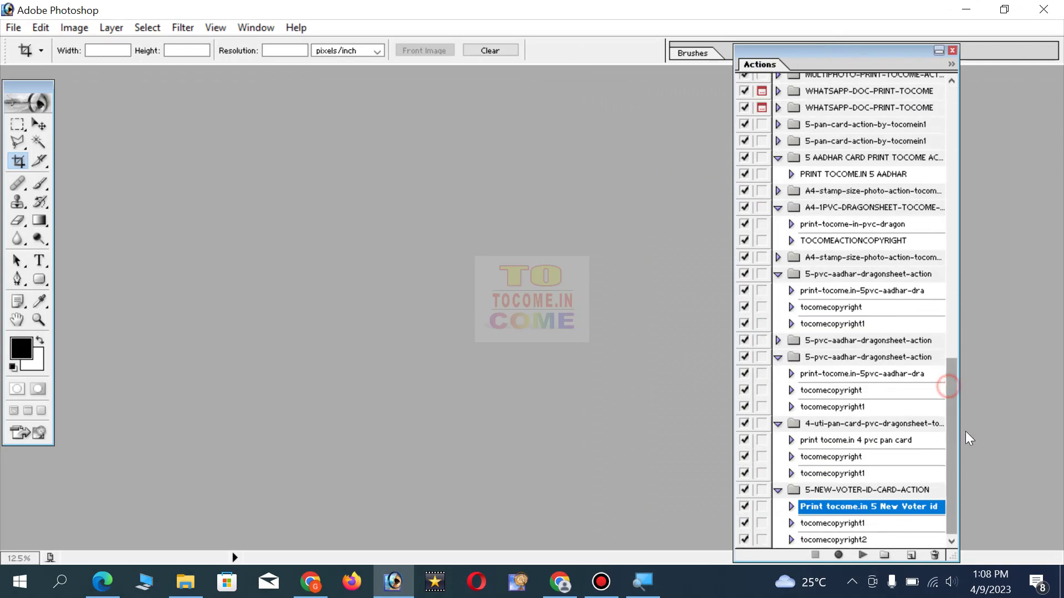
{"action": "left_click_drag", "start_coordinate": [814, 52], "coordinate": [833, 10]}
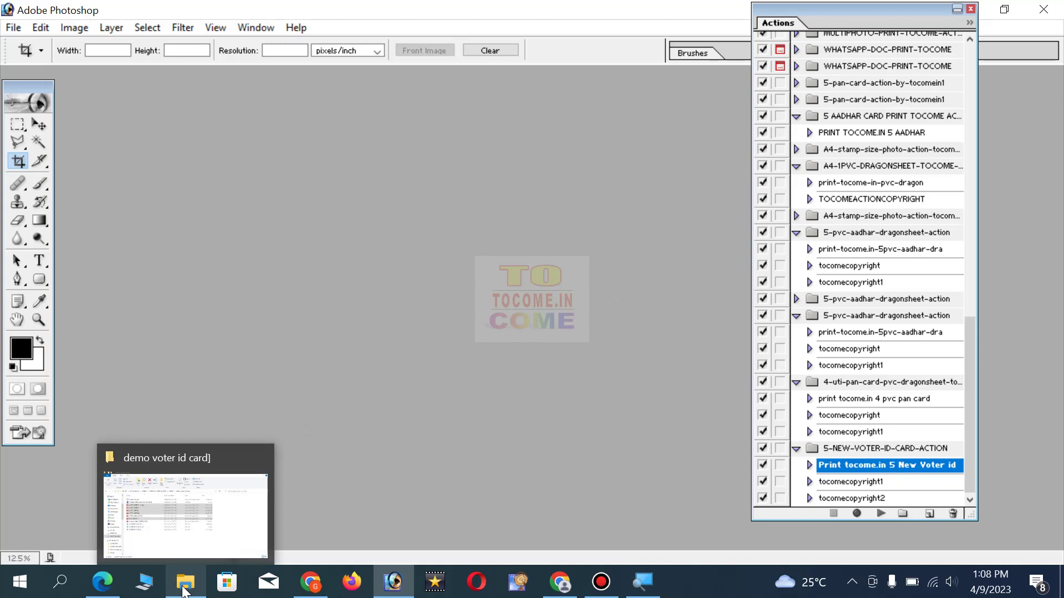
{"action": "left_click", "coordinate": [182, 534]}
Drag the 5-NEW-VOTER-ID-CARD-ACTION .atn file from the demo folder into Photoshop's Actions panel
{"action": "left_click", "coordinate": [286, 459]}
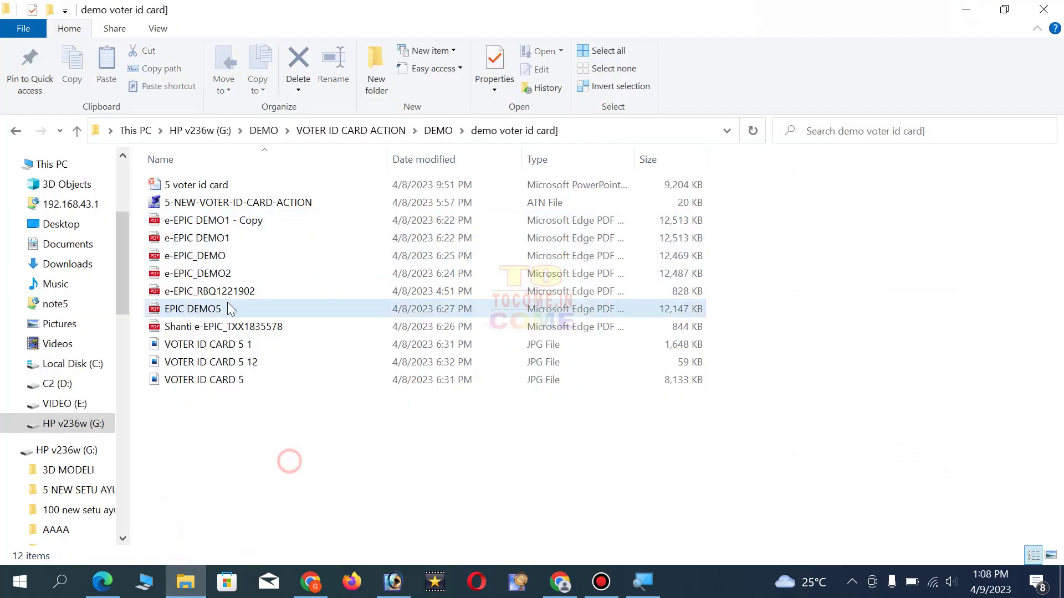
{"action": "left_click", "coordinate": [221, 202]}
{"action": "left_click_drag", "start_coordinate": [184, 195], "coordinate": [410, 502]}
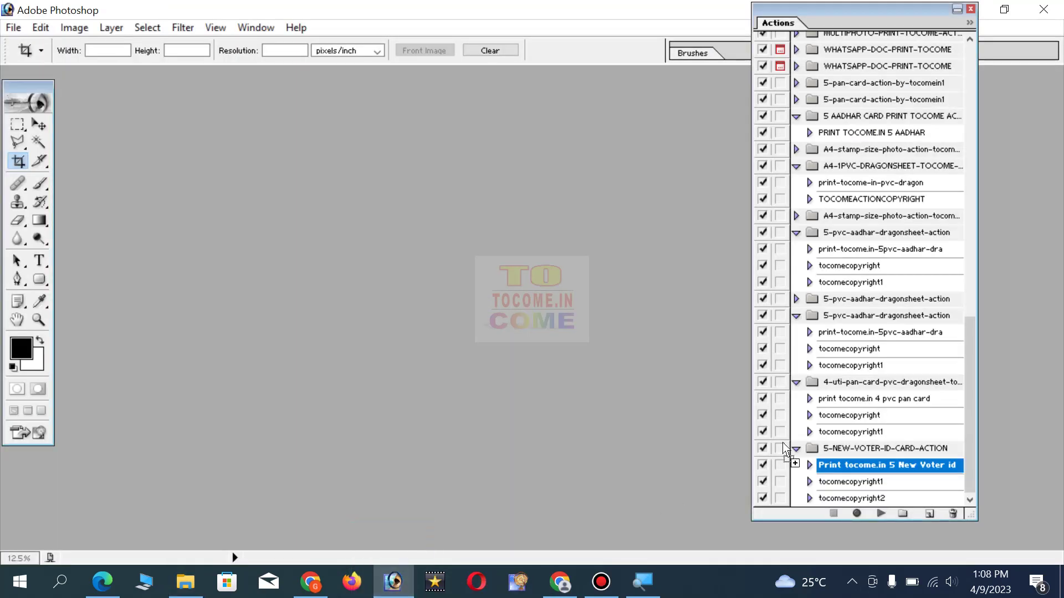
{"action": "left_click_drag", "start_coordinate": [410, 500], "coordinate": [794, 471]}
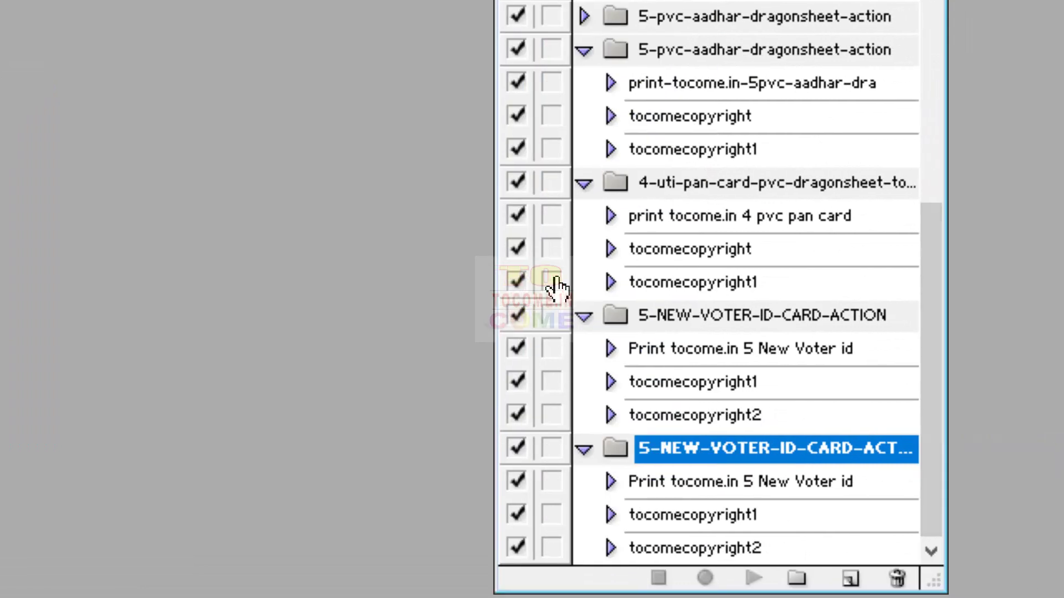
{"action": "left_click", "coordinate": [726, 317]}
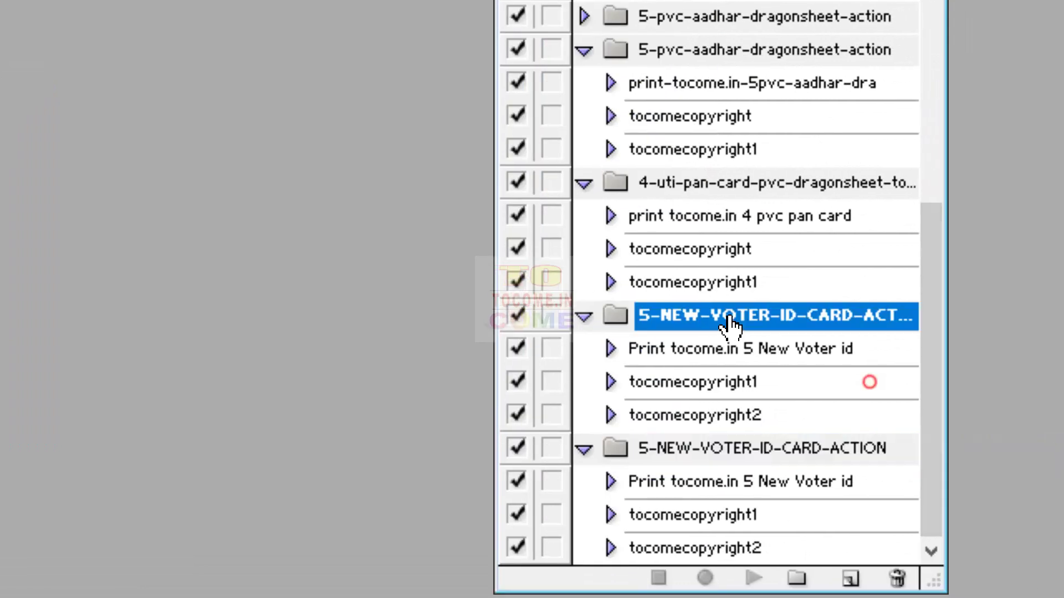
Select 'Print tocome.in 5 New Voter id' in the newly loaded set and try playing it
{"action": "left_click", "coordinate": [723, 450]}
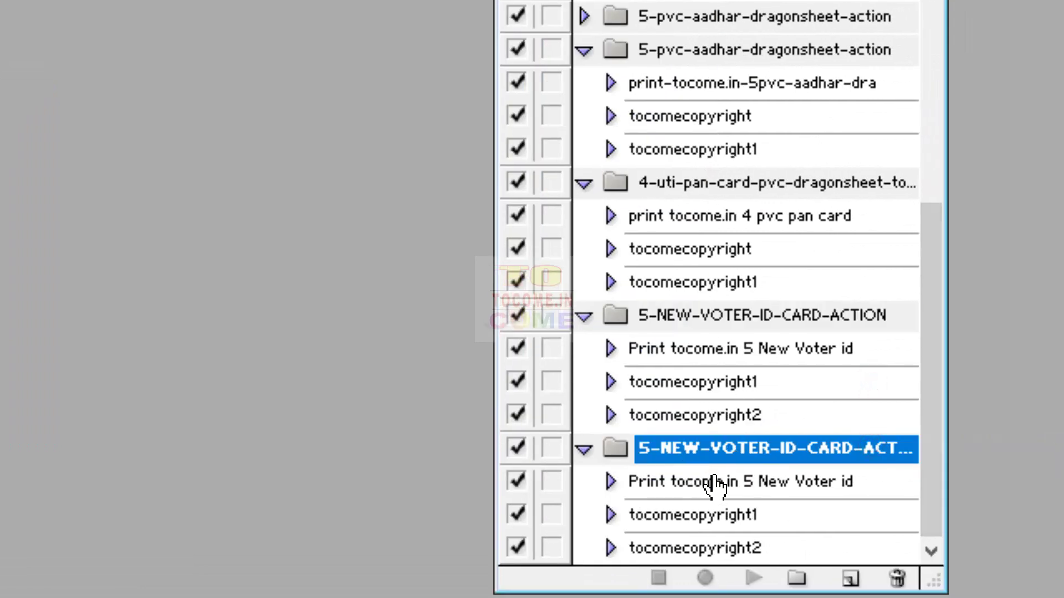
{"action": "left_click", "coordinate": [583, 451]}
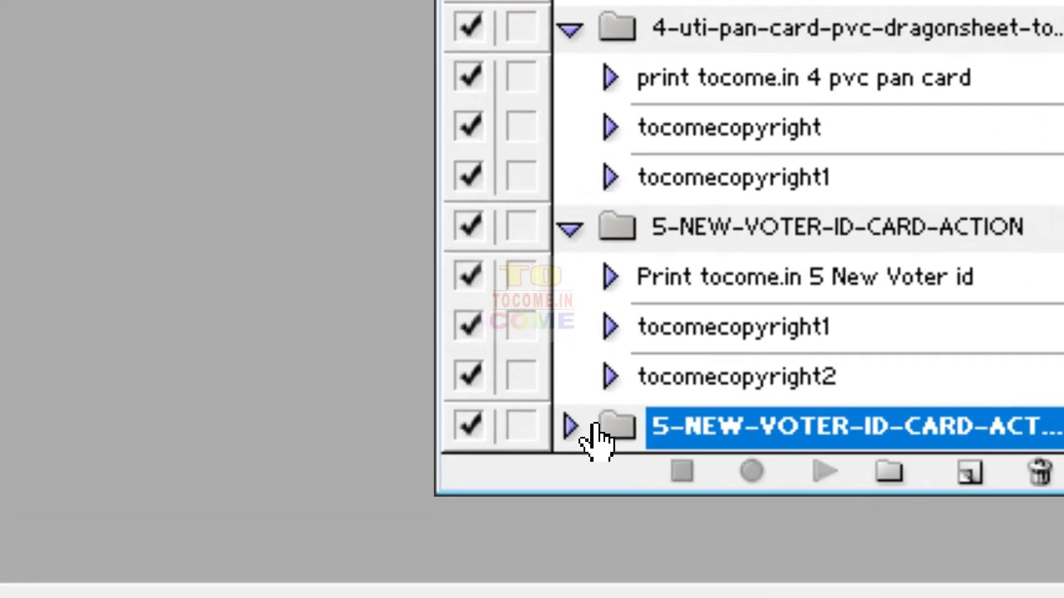
{"action": "left_click", "coordinate": [572, 438]}
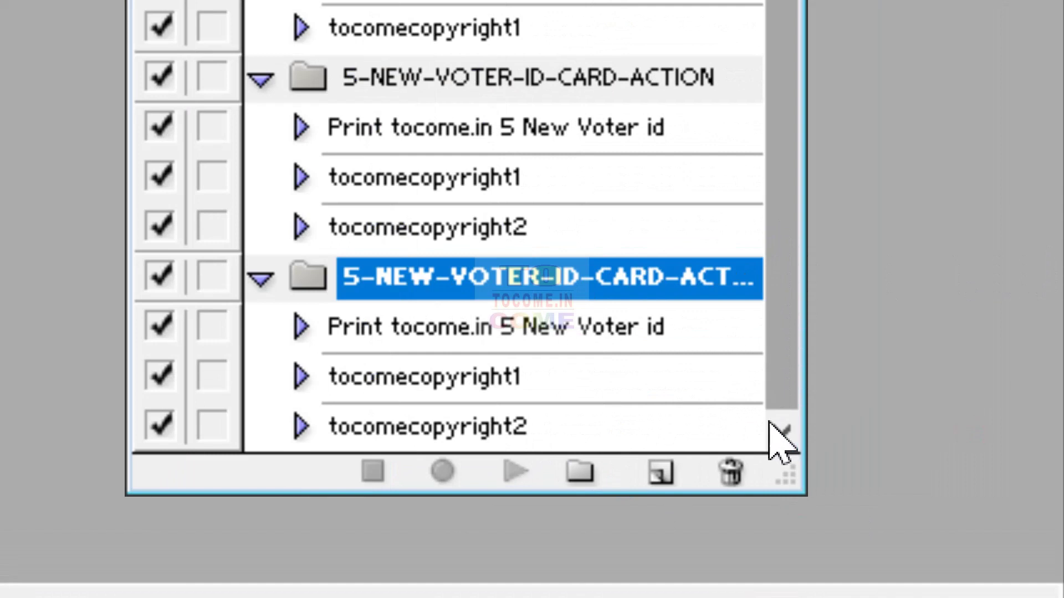
{"action": "left_click", "coordinate": [431, 345]}
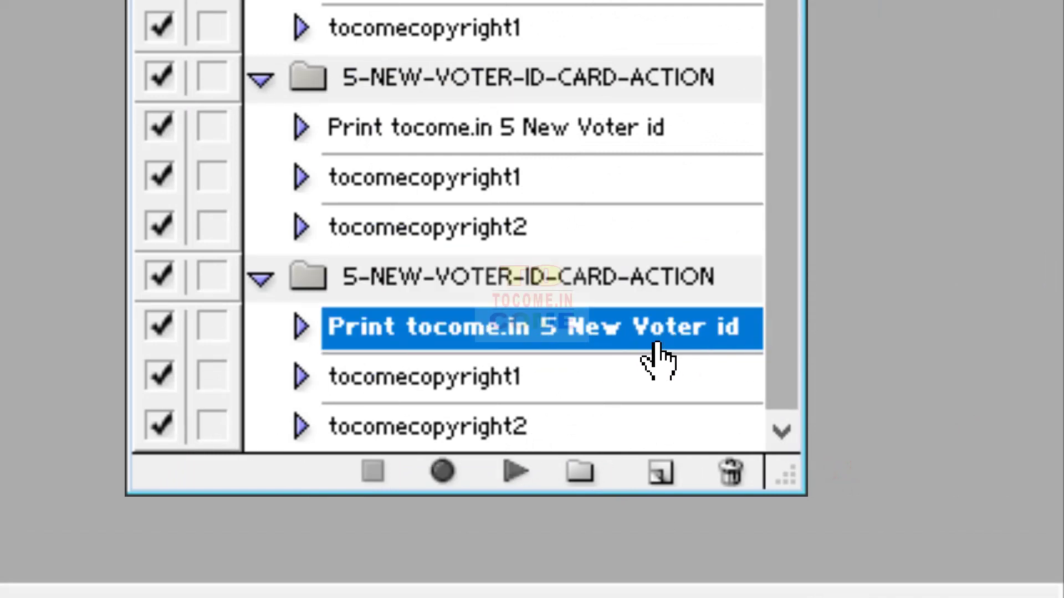
{"action": "left_click", "coordinate": [521, 482]}
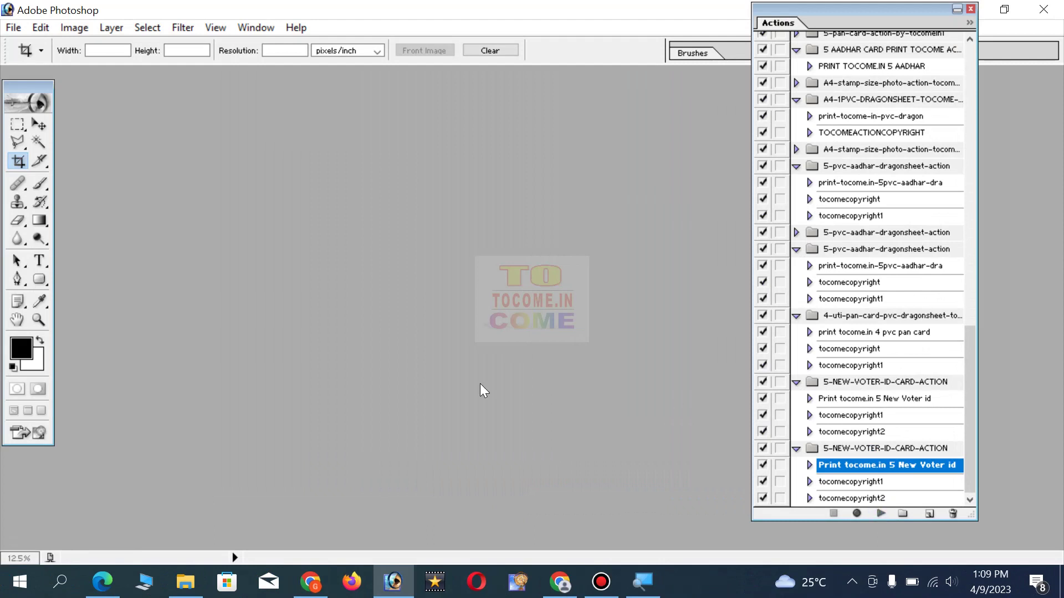
{"action": "left_click", "coordinate": [185, 582]}
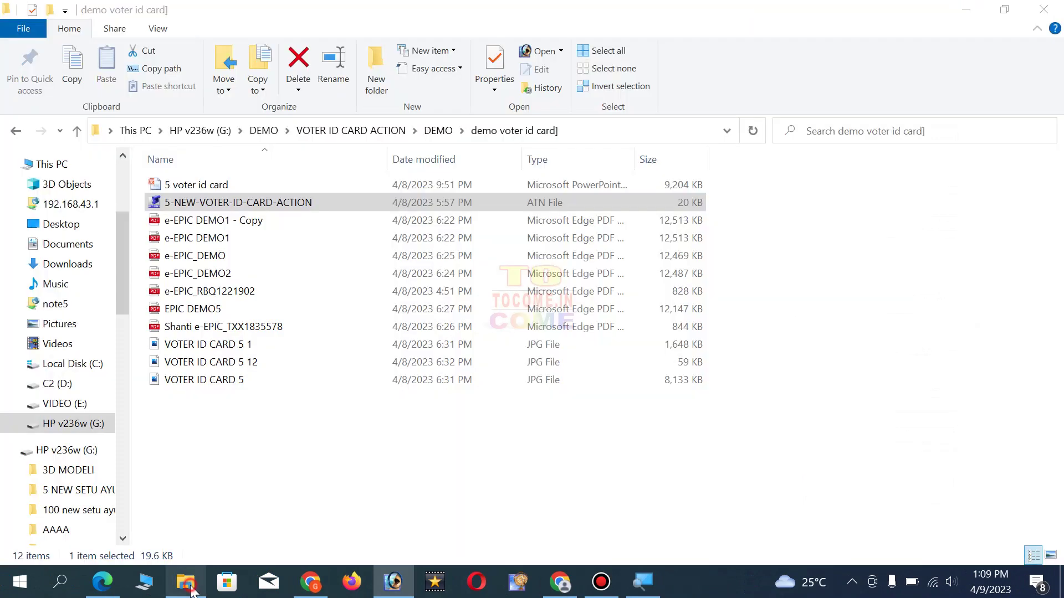
Select the e-EPIC demo PDFs and drag them into Photoshop to open them
{"action": "left_click", "coordinate": [230, 220]}
{"action": "left_click", "coordinate": [237, 239], "text": "ctrl"}
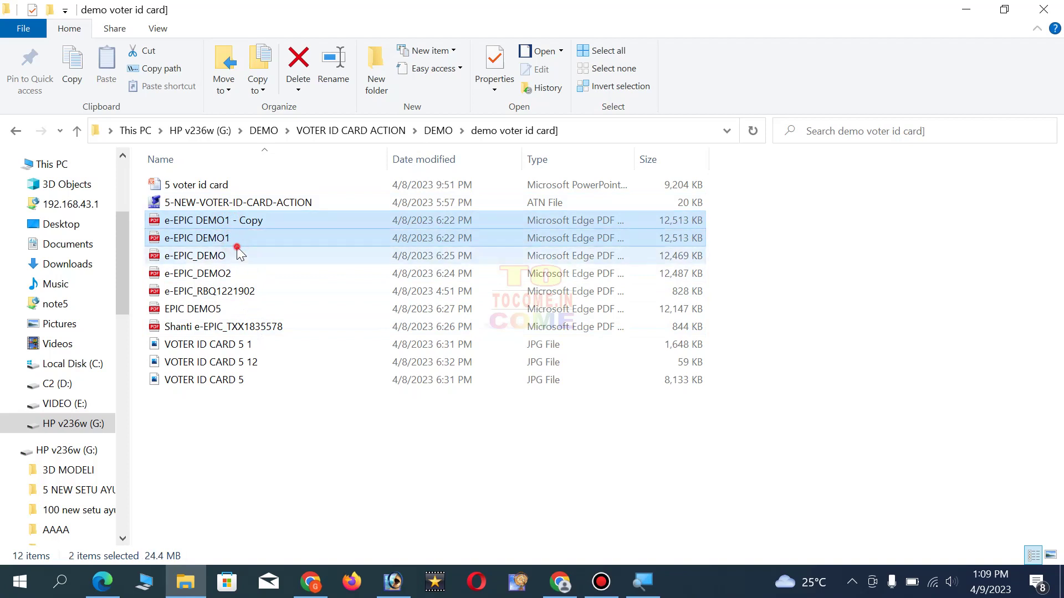
{"action": "left_click", "coordinate": [244, 274], "text": "ctrl"}
{"action": "left_click", "coordinate": [238, 308], "text": "ctrl"}
{"action": "left_click_drag", "start_coordinate": [192, 269], "coordinate": [348, 297]}
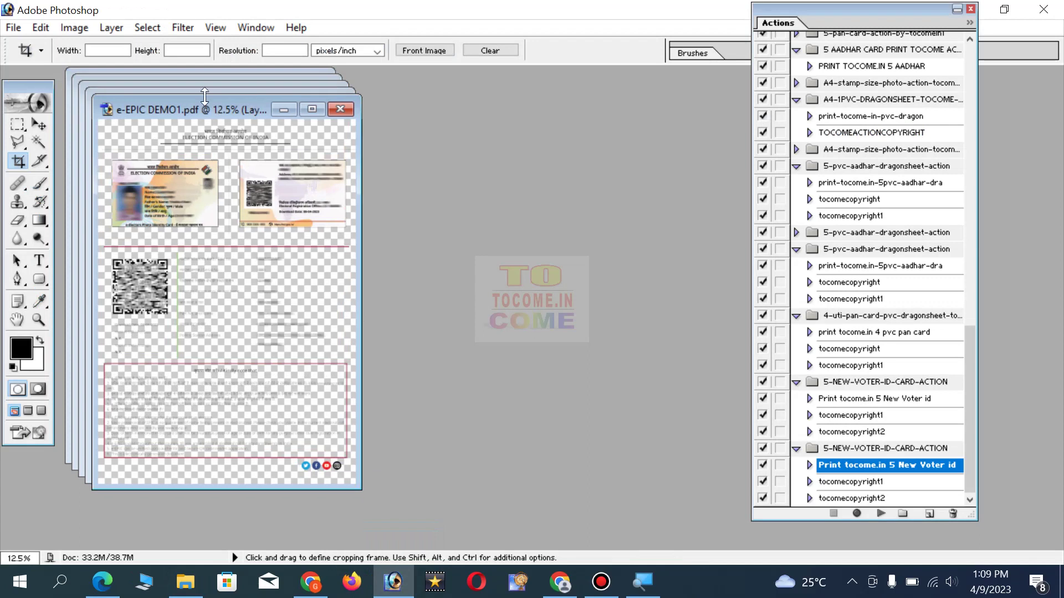
Undo an accidental crop on e-EPIC DEMO1 - Copy, then play the voter ID layout action
{"action": "left_click", "coordinate": [186, 106]}
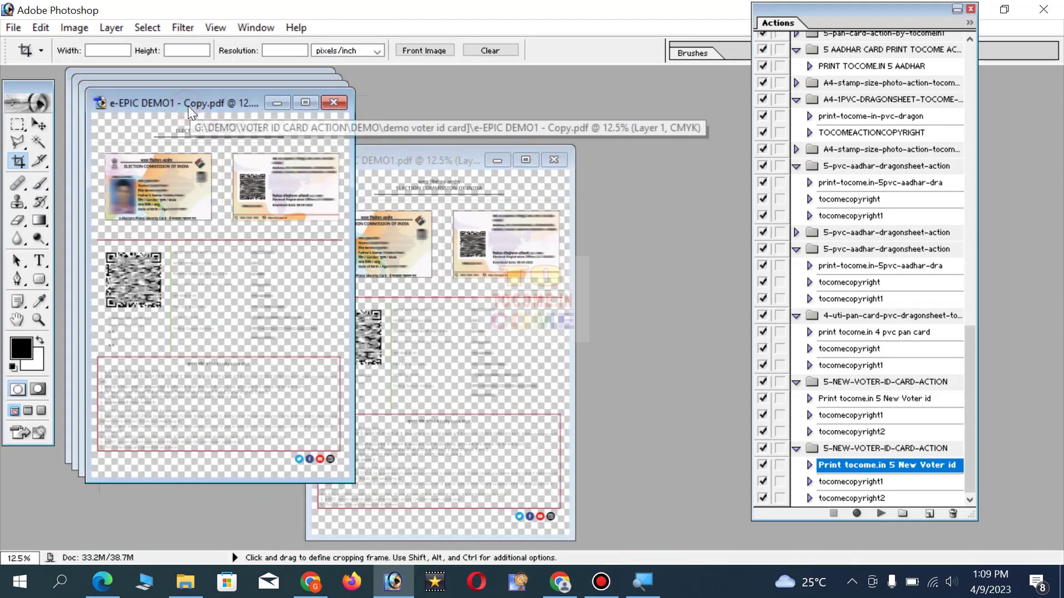
{"action": "left_click_drag", "start_coordinate": [200, 113], "coordinate": [274, 180]}
{"action": "key", "text": "Return"}
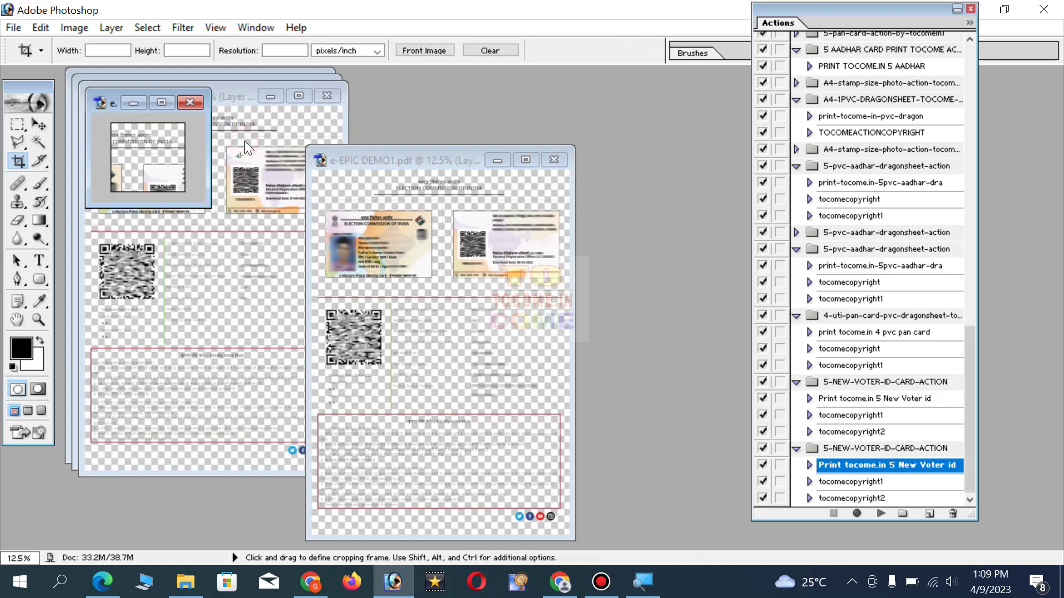
{"action": "key", "text": "ctrl+z"}
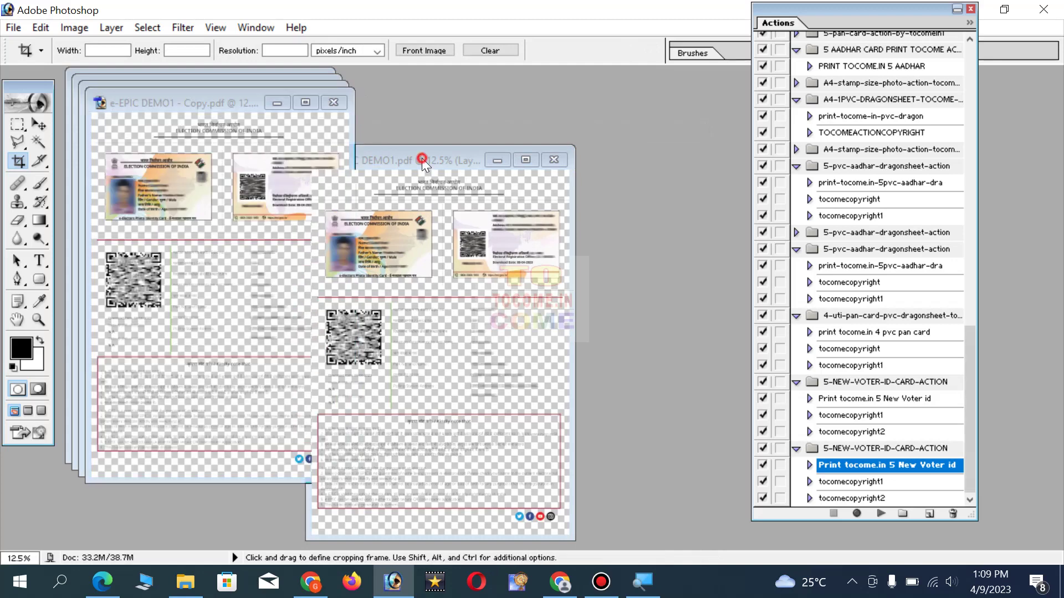
{"action": "left_click_drag", "start_coordinate": [431, 157], "coordinate": [320, 103]}
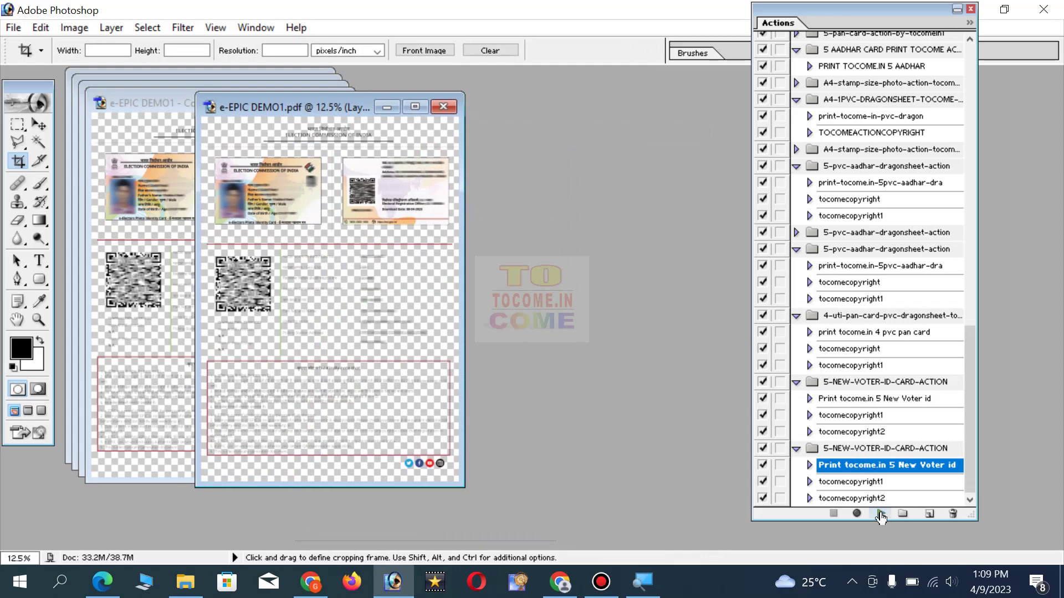
{"action": "left_click", "coordinate": [881, 513]}
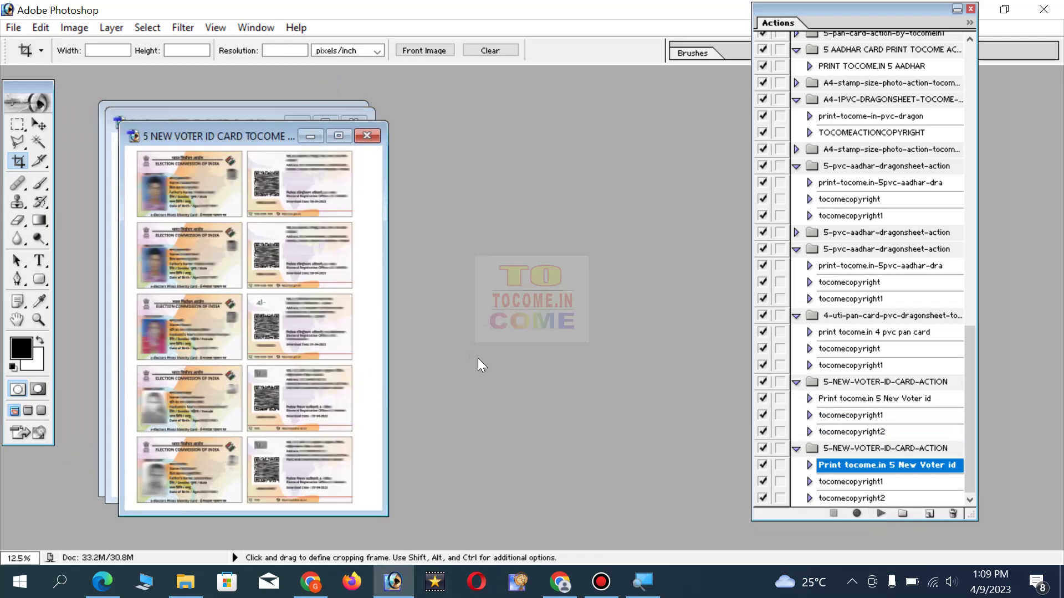
Maximize the '5 NEW VOTER ID CARD TOCOME' sheet and zoom in and out to check the cards
{"action": "left_click", "coordinate": [338, 135]}
{"action": "key", "text": "ctrl+plus"}
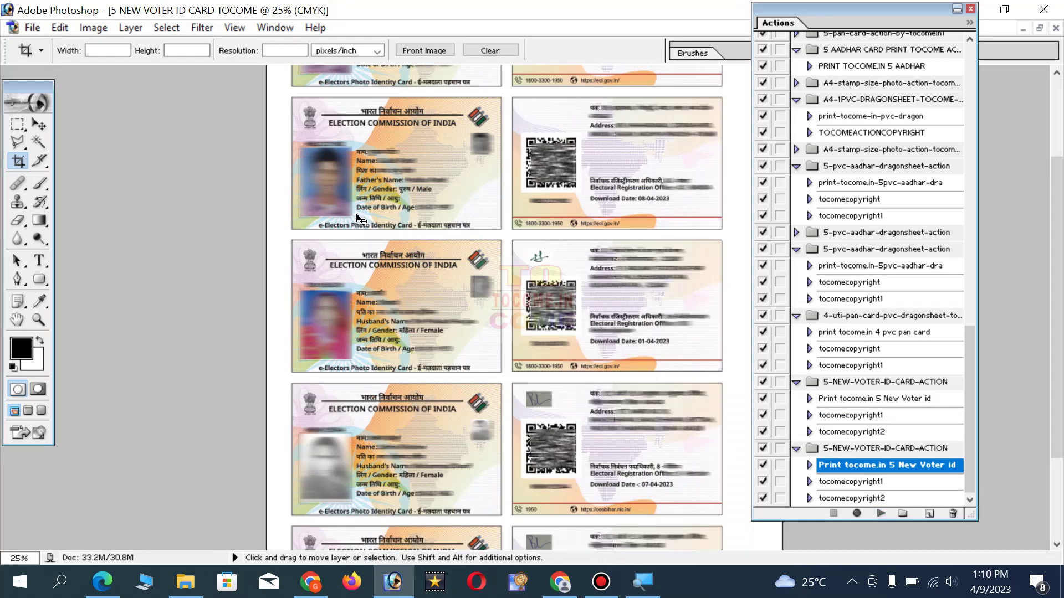
{"action": "key", "text": "ctrl+plus"}
{"action": "key", "text": "ctrl+plus"}
{"action": "scroll", "coordinate": [357, 203], "scroll_direction": "up", "scroll_amount": 3}
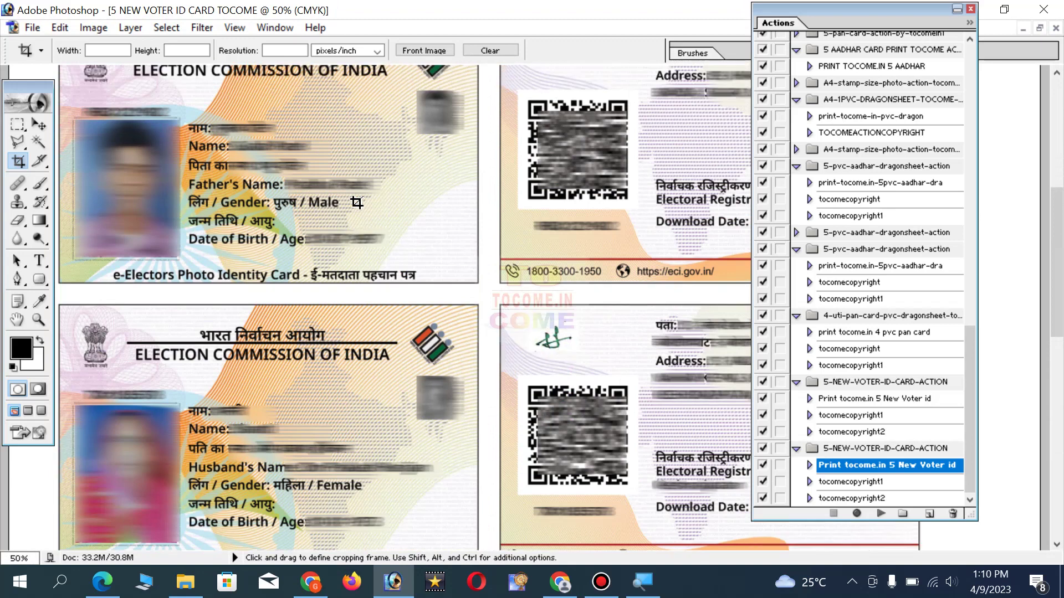
{"action": "scroll", "coordinate": [357, 202], "scroll_direction": "down", "scroll_amount": 3}
{"action": "scroll", "coordinate": [357, 202], "scroll_direction": "down", "scroll_amount": 3}
{"action": "key", "text": "ctrl+minus"}
{"action": "key", "text": "ctrl+minus"}
{"action": "key", "text": "ctrl+minus"}
{"action": "key", "text": "ctrl+minus"}
{"action": "key", "text": "ctrl+minus"}
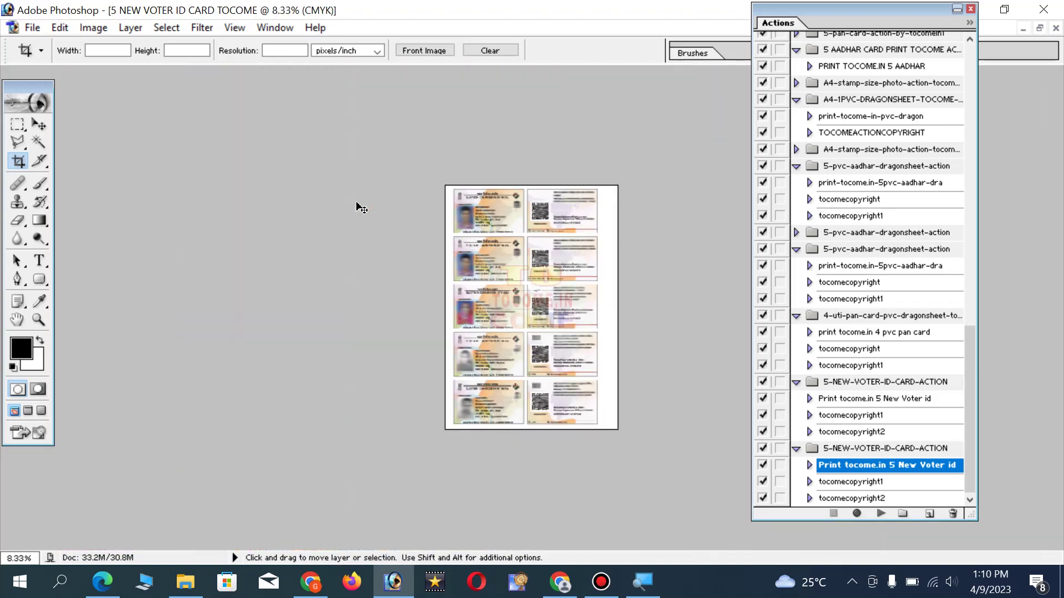
{"action": "key", "text": "ctrl+plus"}
{"action": "key", "text": "ctrl+plus"}
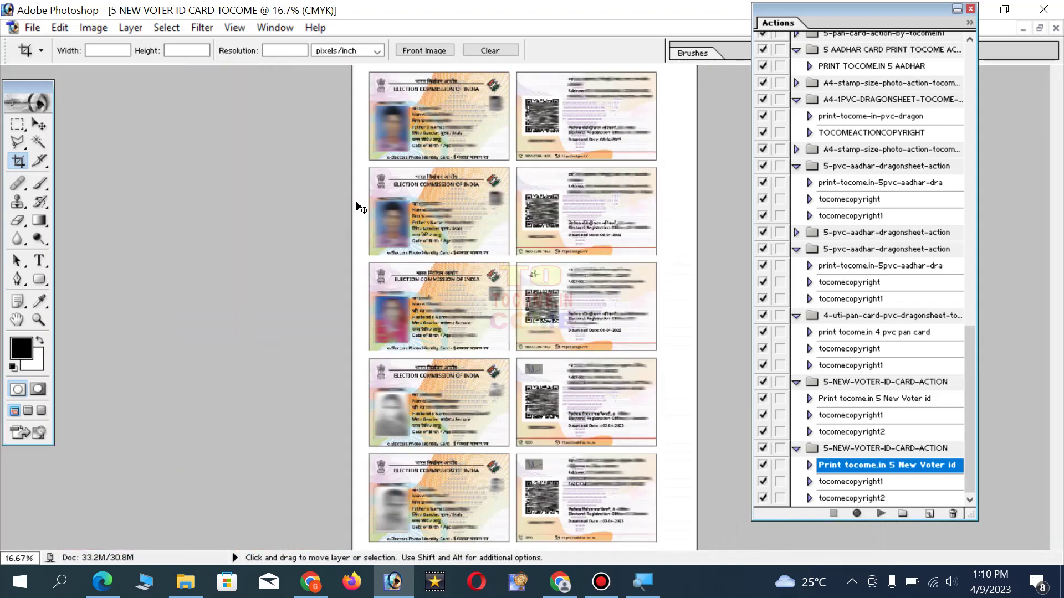
{"action": "left_click", "coordinate": [32, 27]}
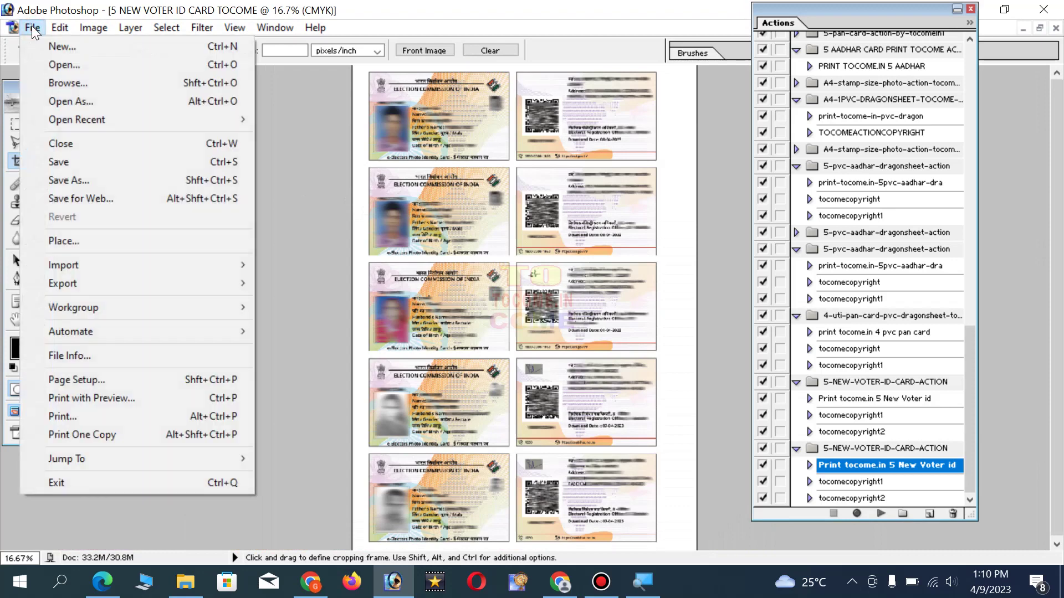
Start printing past the clipping alert and set the Epson document size to A4 210 x 297 mm
{"action": "left_click", "coordinate": [98, 435]}
{"action": "left_click", "coordinate": [499, 231]}
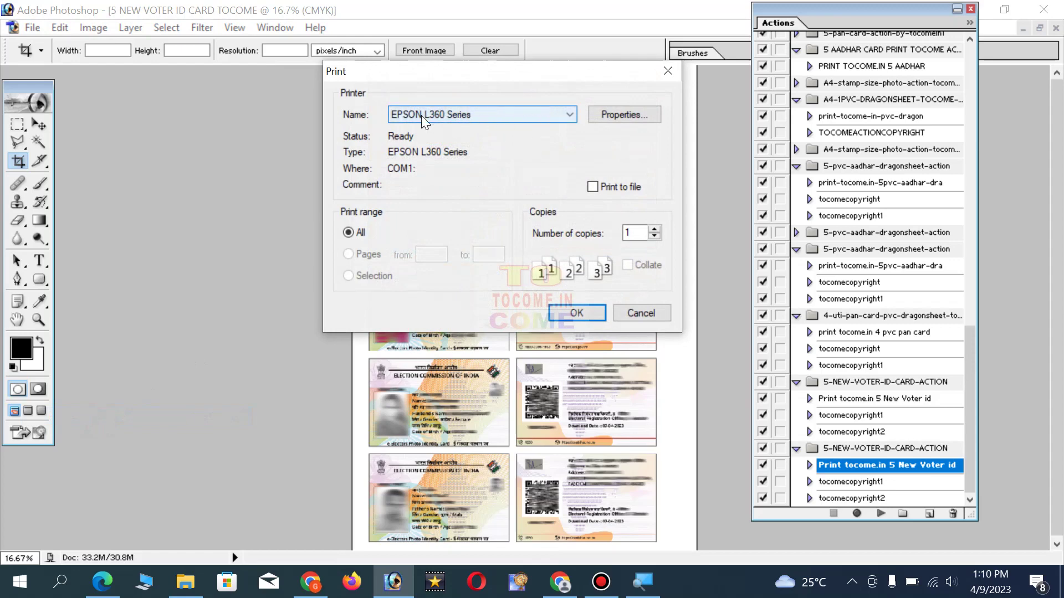
{"action": "left_click", "coordinate": [628, 115]}
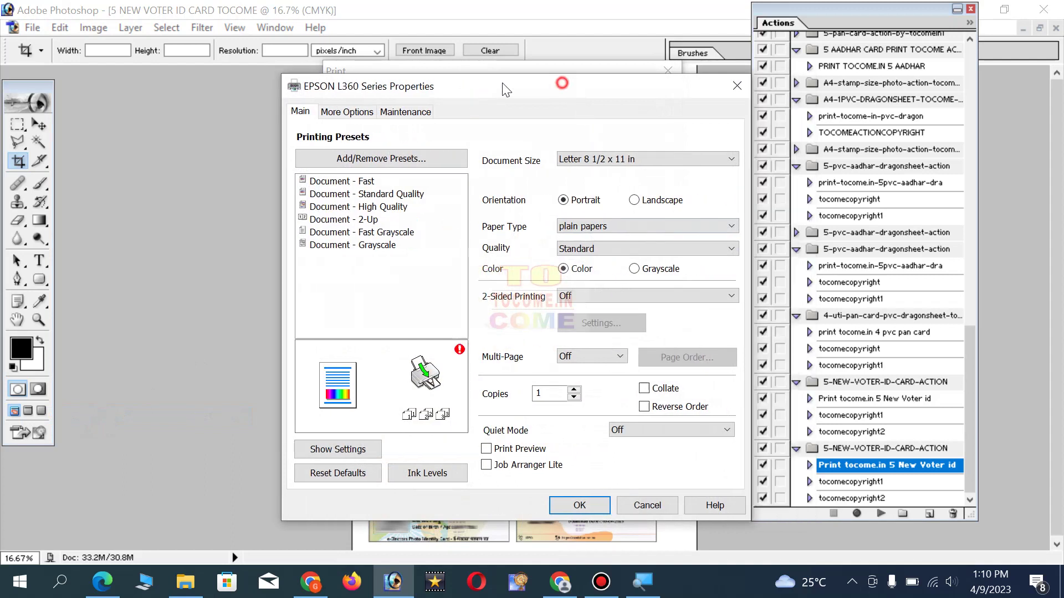
{"action": "left_click", "coordinate": [498, 155]}
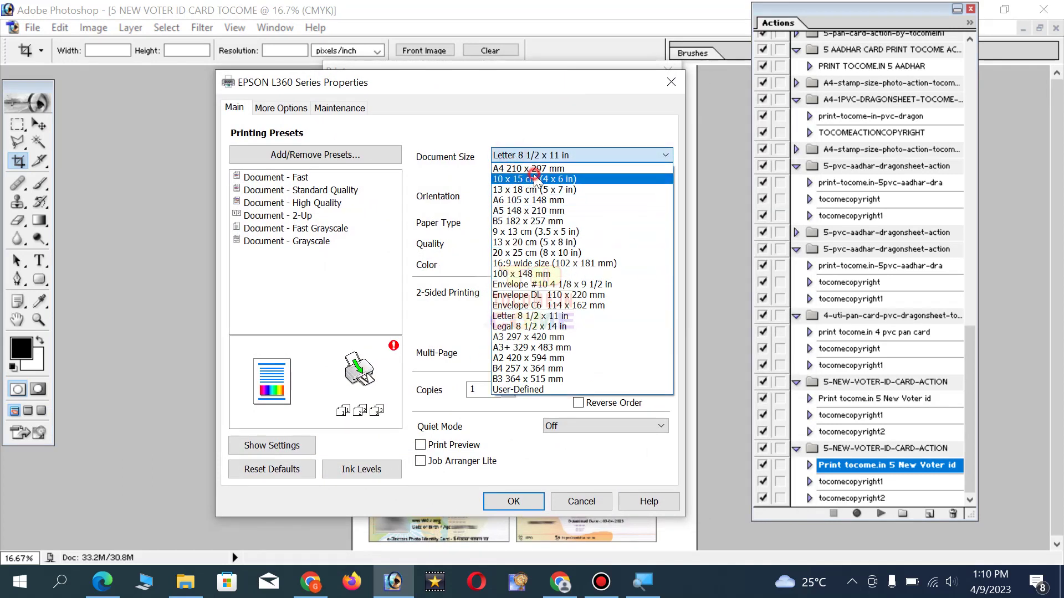
{"action": "left_click", "coordinate": [533, 169]}
Choose Epson Matte paper, High quality and Mirror Image, then confirm and close Print
{"action": "left_click", "coordinate": [537, 222]}
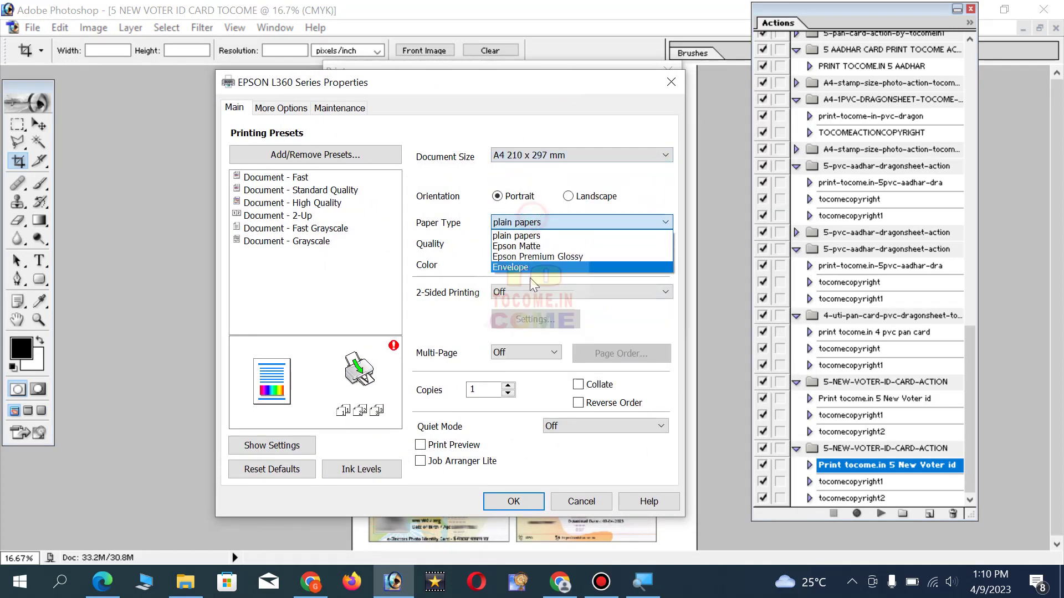
{"action": "left_click", "coordinate": [523, 244]}
{"action": "left_click", "coordinate": [526, 244]}
{"action": "left_click", "coordinate": [506, 269]}
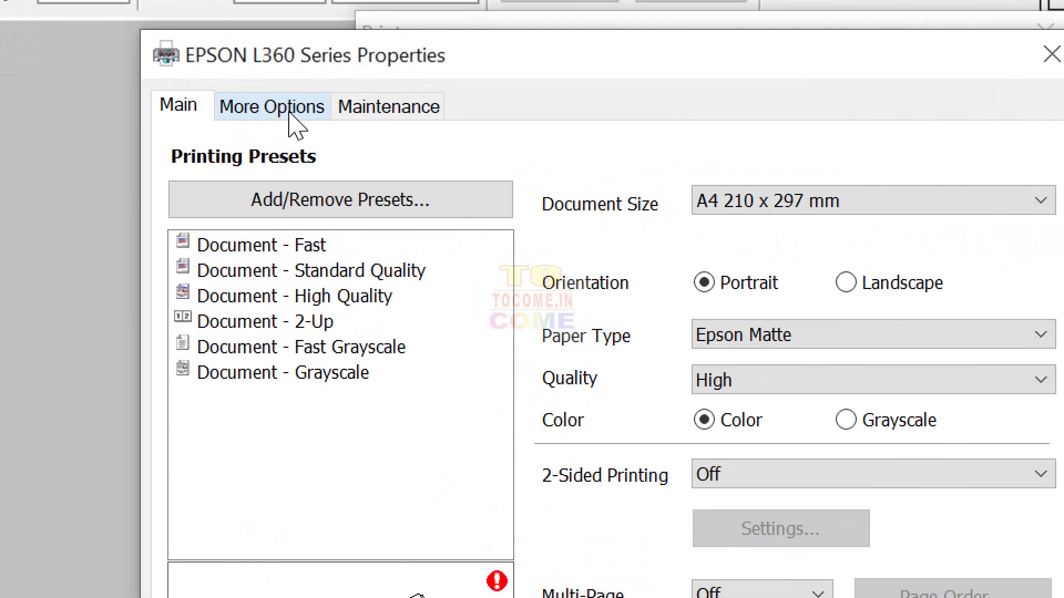
{"action": "left_click", "coordinate": [292, 113]}
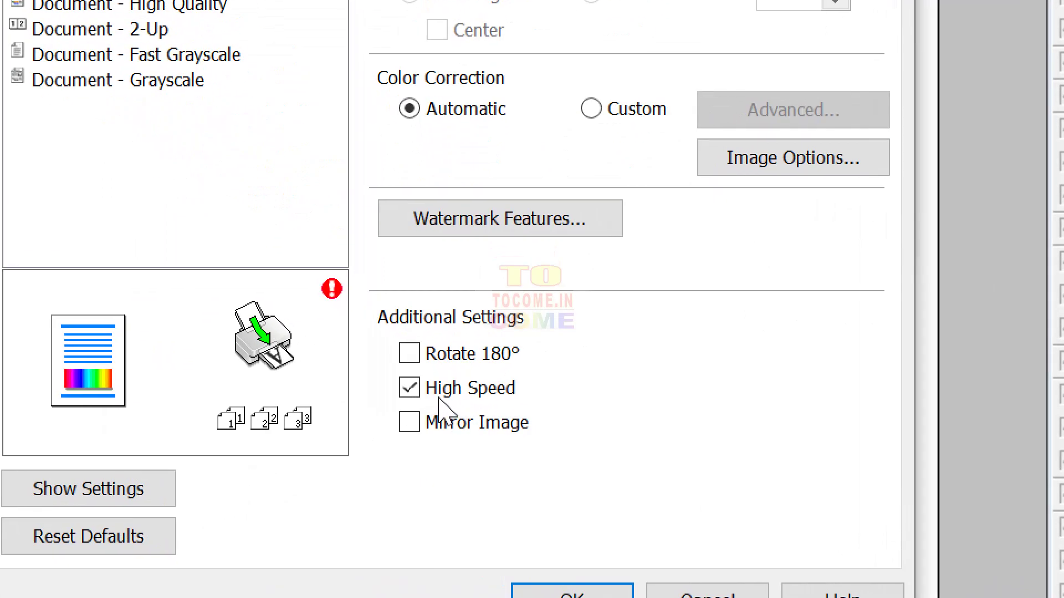
{"action": "left_click", "coordinate": [415, 426]}
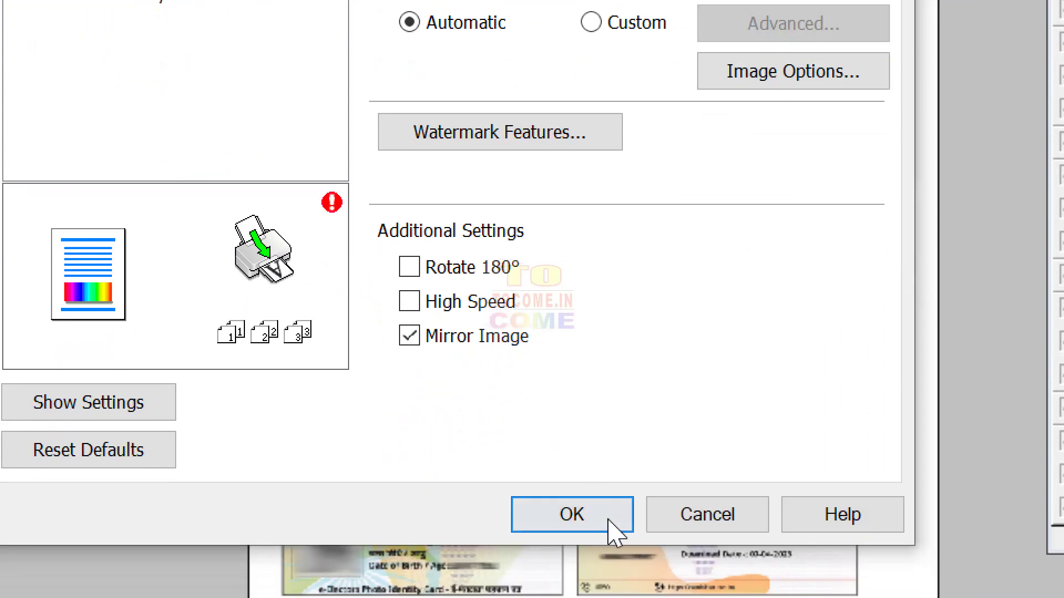
{"action": "left_click", "coordinate": [606, 518]}
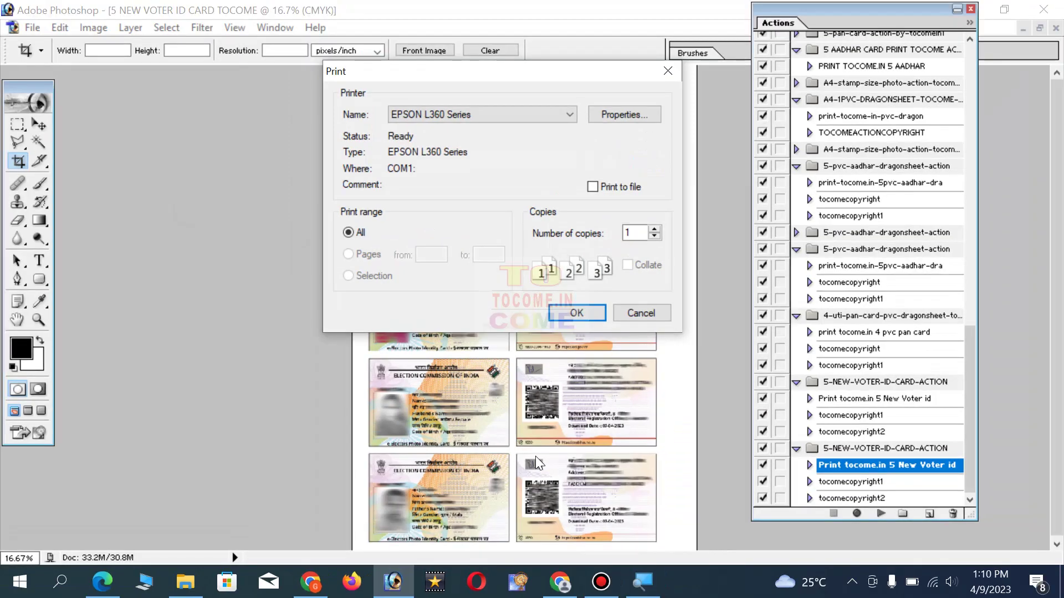
{"action": "left_click", "coordinate": [641, 313]}
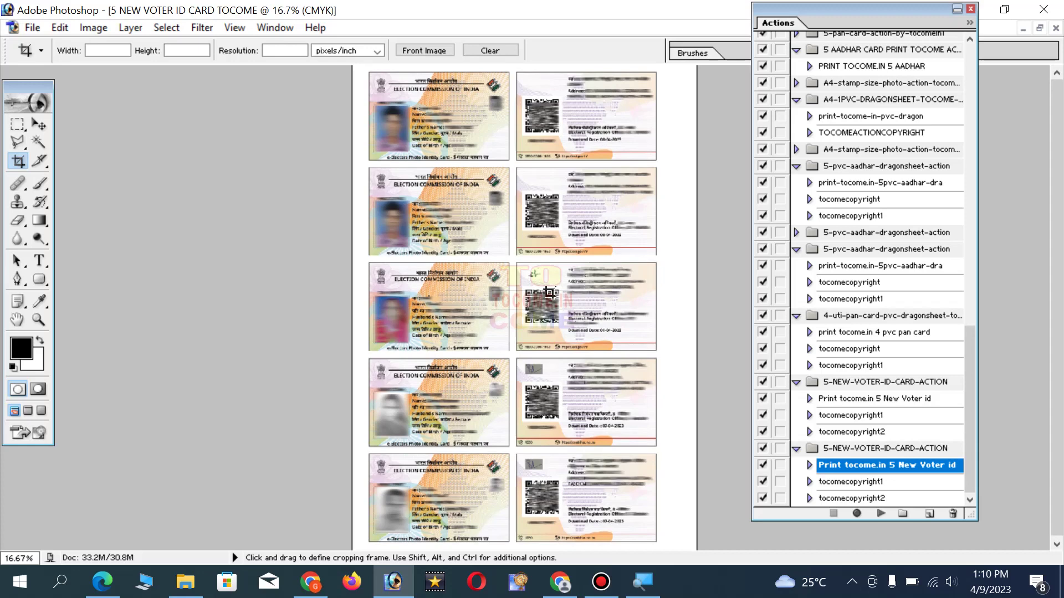
Close the voter ID card sheet and the other open documents without saving
{"action": "key", "text": "super"}
{"action": "key", "text": "super"}
{"action": "key", "text": "ctrl+minus"}
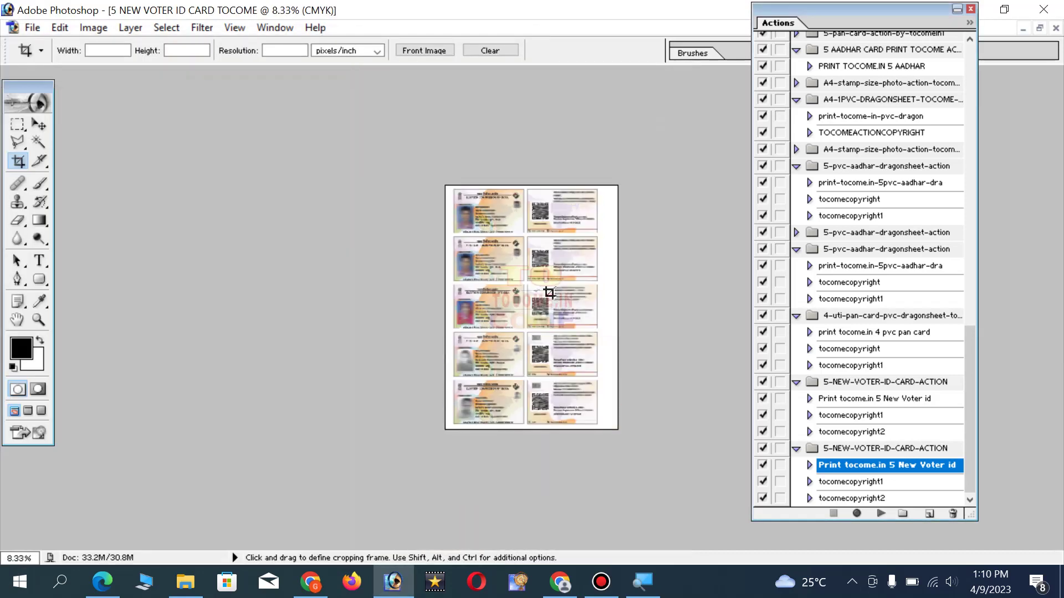
{"action": "scroll", "coordinate": [551, 296], "scroll_direction": "up", "scroll_amount": 1}
{"action": "scroll", "coordinate": [563, 308], "scroll_direction": "up", "scroll_amount": 1}
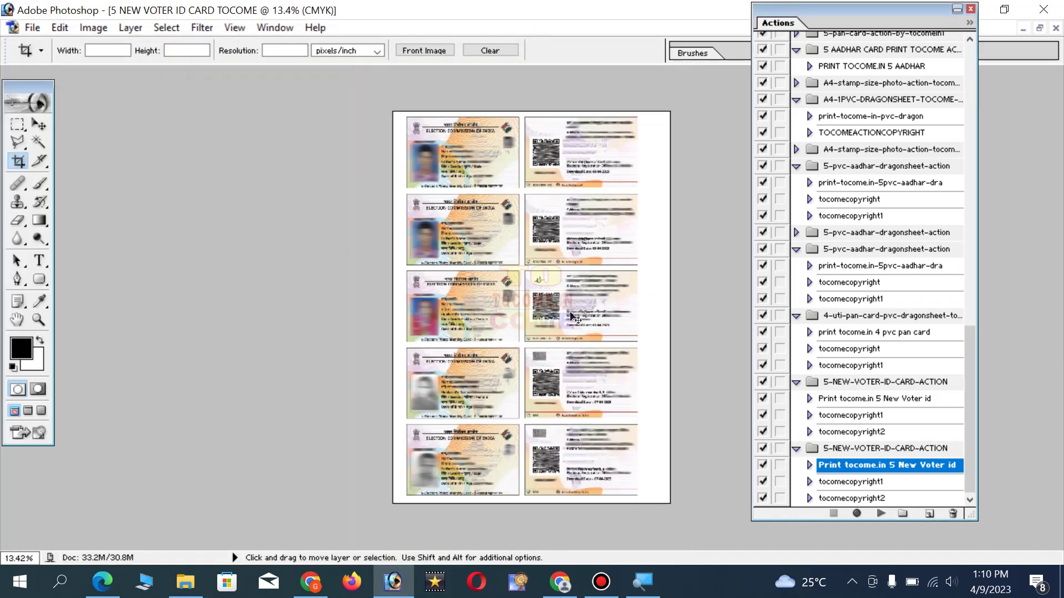
{"action": "key", "text": "ctrl+w"}
{"action": "left_click", "coordinate": [535, 231]}
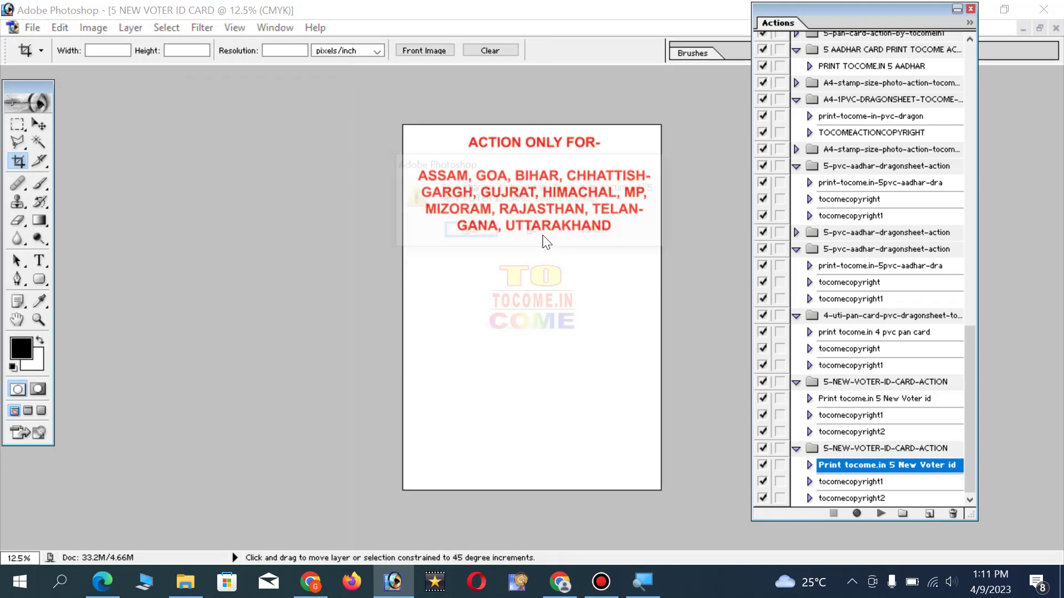
{"action": "key", "text": "ctrl+w"}
{"action": "left_click", "coordinate": [540, 231]}
{"action": "key", "text": "ctrl+w"}
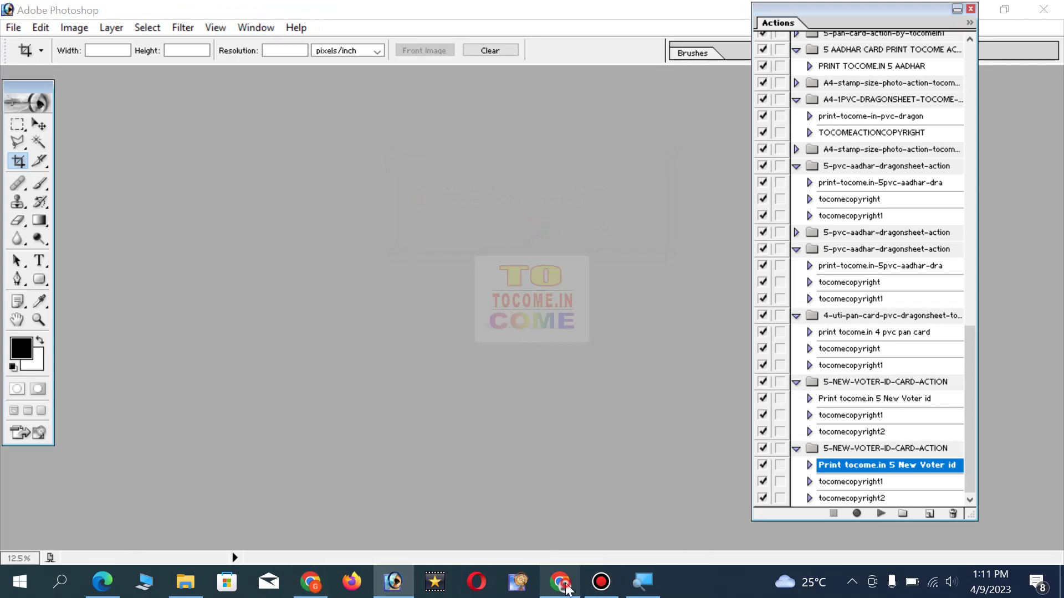
In Chrome, scroll through the tocome.in article on the five voter ID card action
{"action": "left_click", "coordinate": [560, 581]}
{"action": "left_click", "coordinate": [72, 7]}
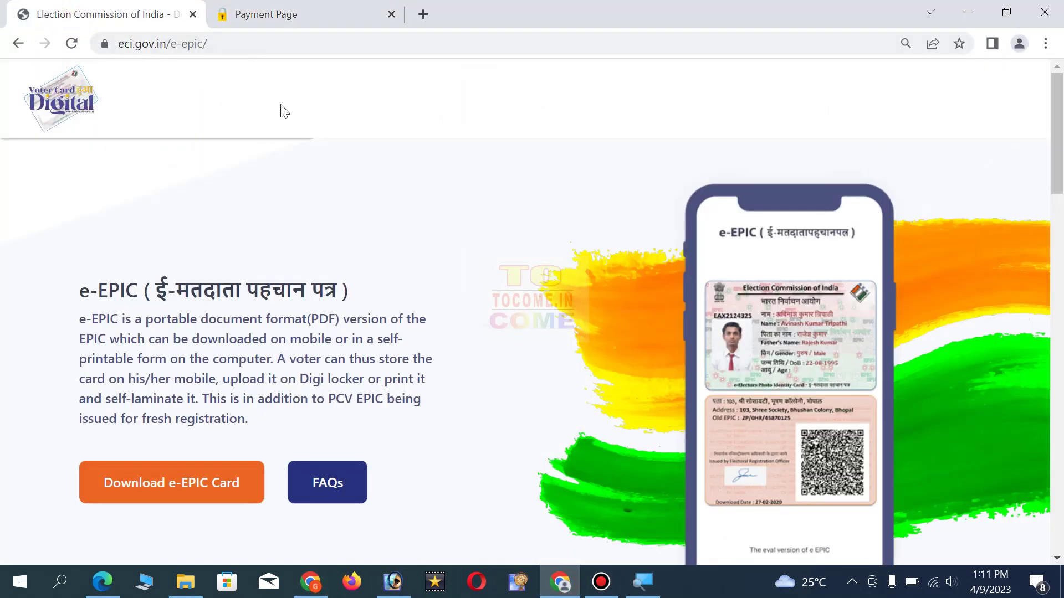
{"action": "scroll", "coordinate": [376, 239], "scroll_direction": "up", "scroll_amount": 5}
{"action": "scroll", "coordinate": [375, 238], "scroll_direction": "up", "scroll_amount": 5}
{"action": "scroll", "coordinate": [376, 238], "scroll_direction": "up", "scroll_amount": 5}
{"action": "scroll", "coordinate": [375, 238], "scroll_direction": "down", "scroll_amount": 9}
{"action": "scroll", "coordinate": [296, 276], "scroll_direction": "up", "scroll_amount": 2}
{"action": "scroll", "coordinate": [296, 276], "scroll_direction": "up", "scroll_amount": 4}
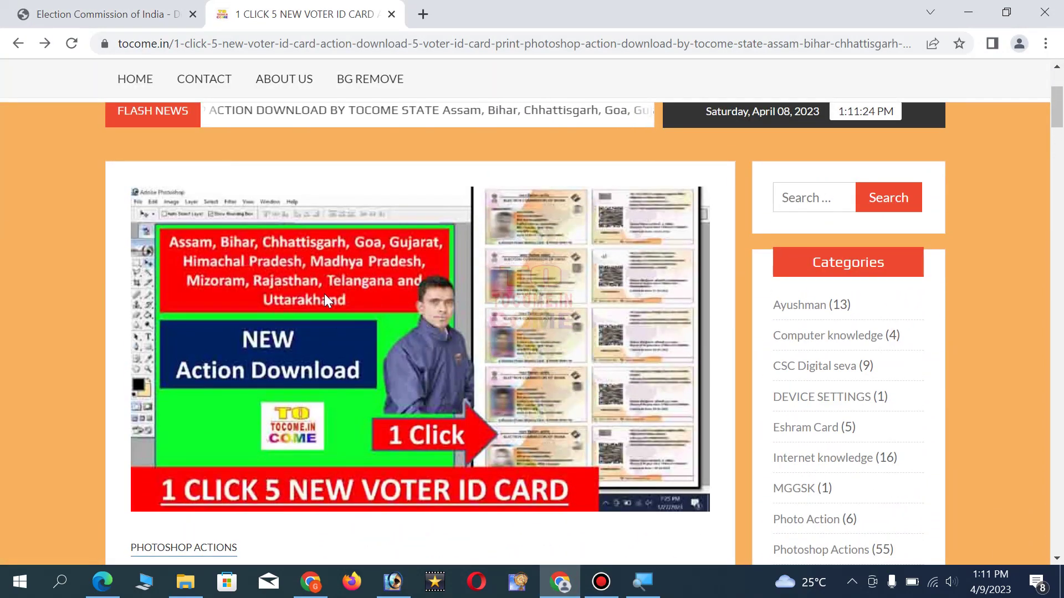
{"action": "scroll", "coordinate": [333, 294], "scroll_direction": "down", "scroll_amount": 3}
{"action": "scroll", "coordinate": [334, 294], "scroll_direction": "down", "scroll_amount": 1}
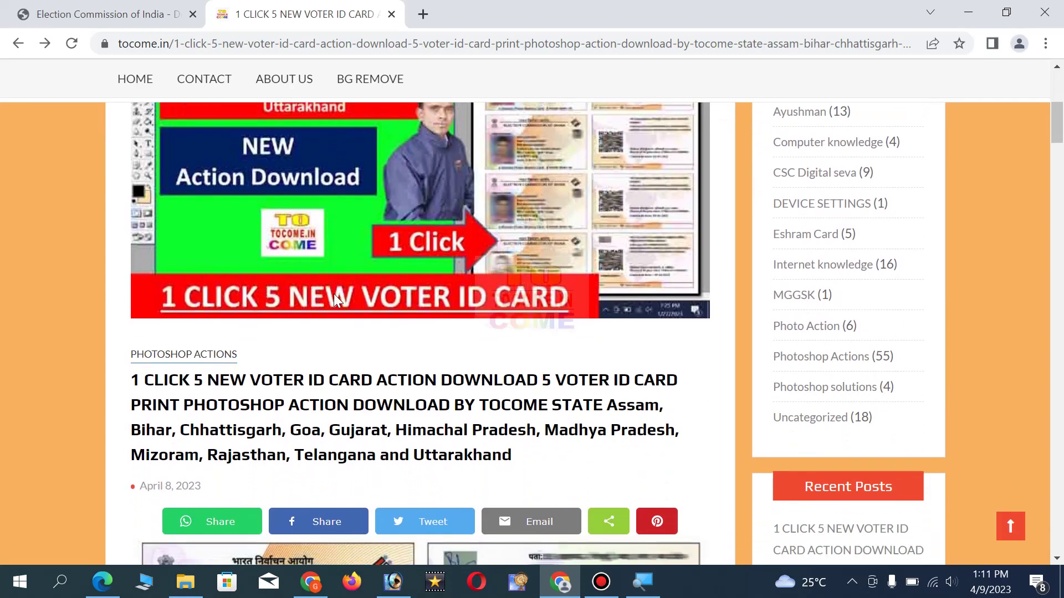
{"action": "scroll", "coordinate": [334, 294], "scroll_direction": "down", "scroll_amount": 3}
{"action": "scroll", "coordinate": [335, 300], "scroll_direction": "down", "scroll_amount": 3}
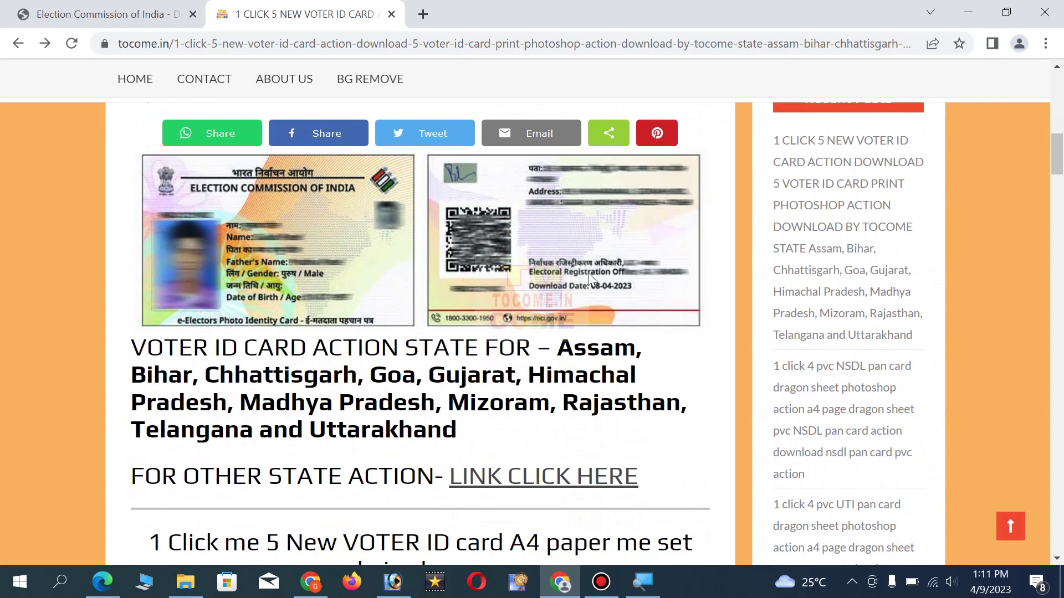
{"action": "scroll", "coordinate": [855, 351], "scroll_direction": "down", "scroll_amount": 3}
{"action": "scroll", "coordinate": [848, 373], "scroll_direction": "down", "scroll_amount": 3}
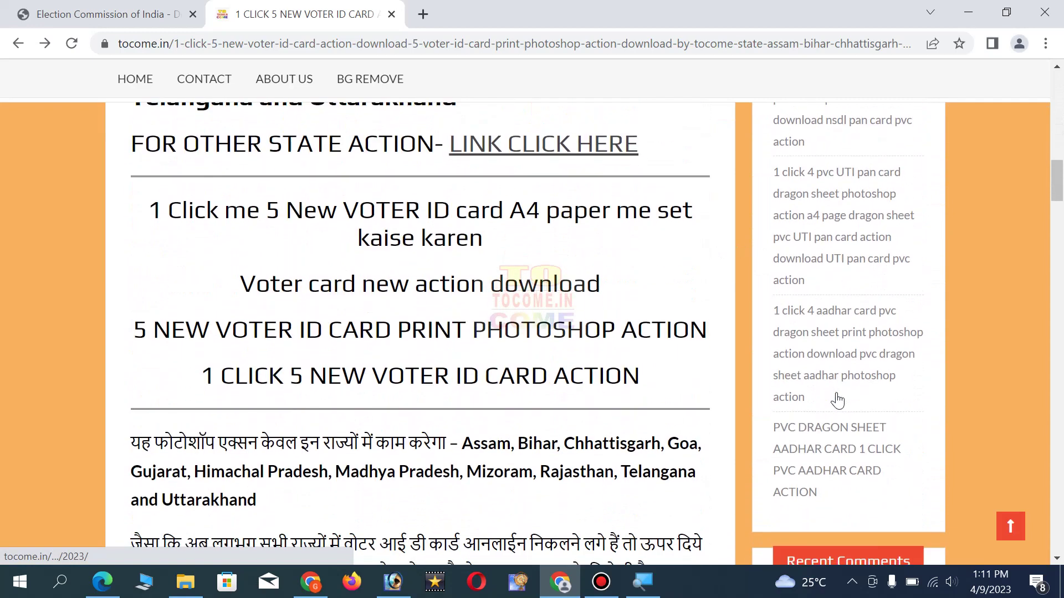
Search the tocome.in site for 'voter' from the header search box
{"action": "key", "text": "Home"}
{"action": "type", "text": "voter"}
{"action": "left_click", "coordinate": [903, 143]}
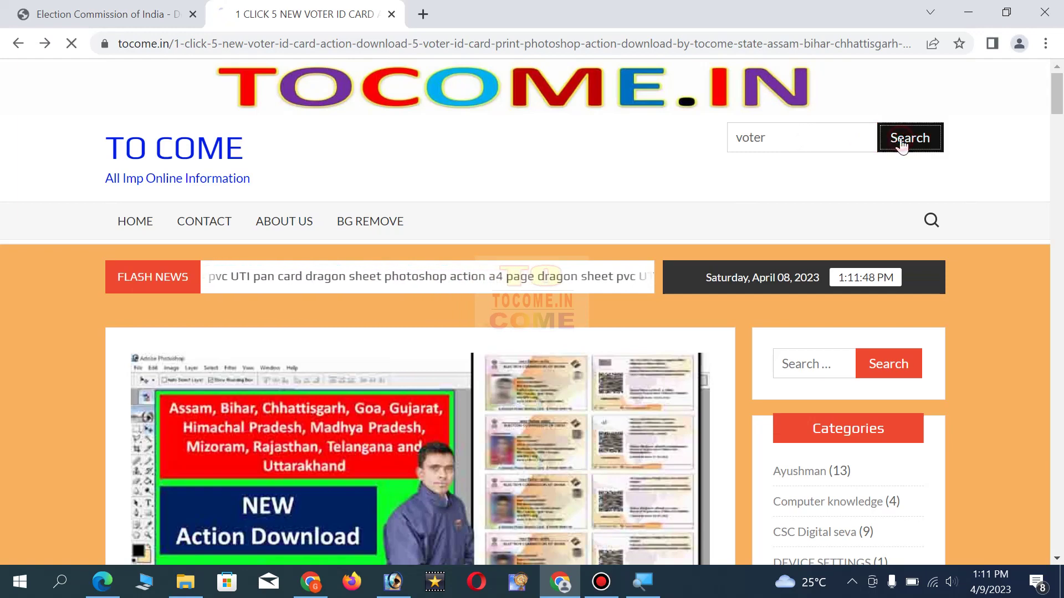
Scroll through the 'voter' results to the voter ID card Photoshop action posts, including 1 Click 5 New Voter ID Card
{"action": "scroll", "coordinate": [498, 240], "scroll_direction": "down", "scroll_amount": 5}
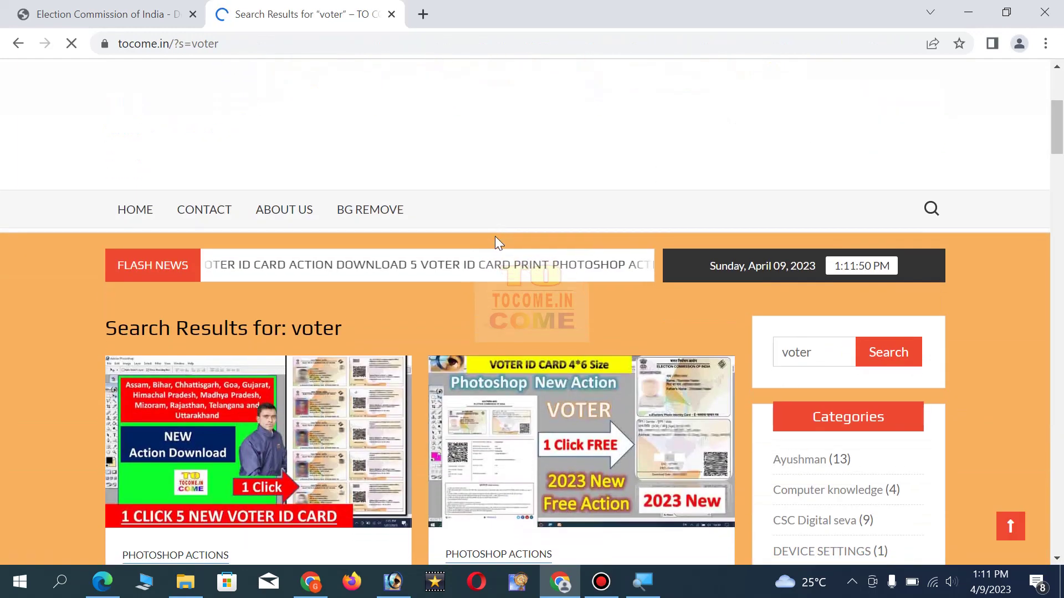
{"action": "scroll", "coordinate": [499, 240], "scroll_direction": "down", "scroll_amount": 2}
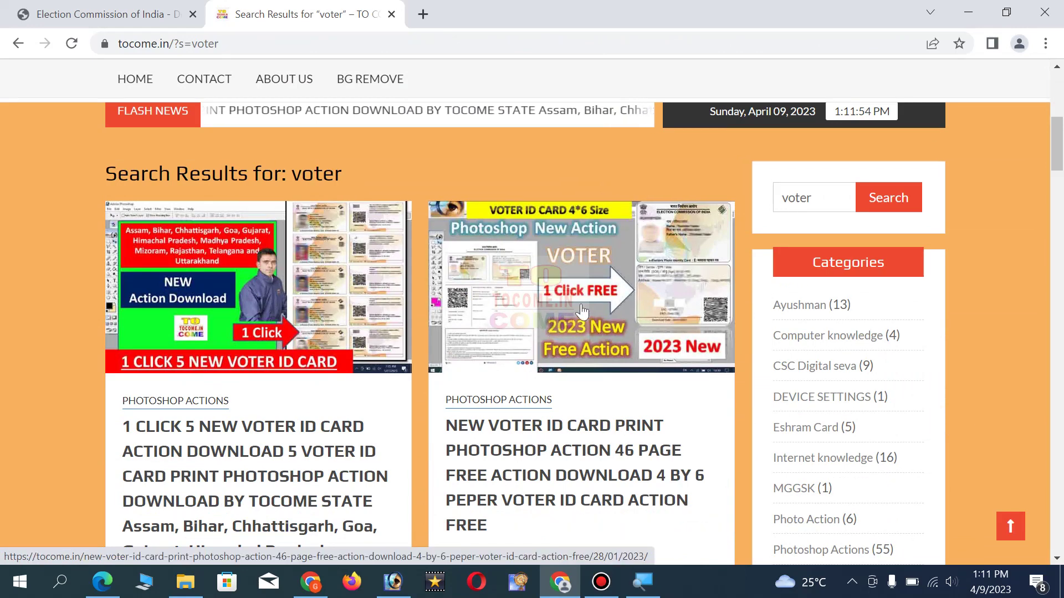
{"action": "scroll", "coordinate": [607, 345], "scroll_direction": "down", "scroll_amount": 5}
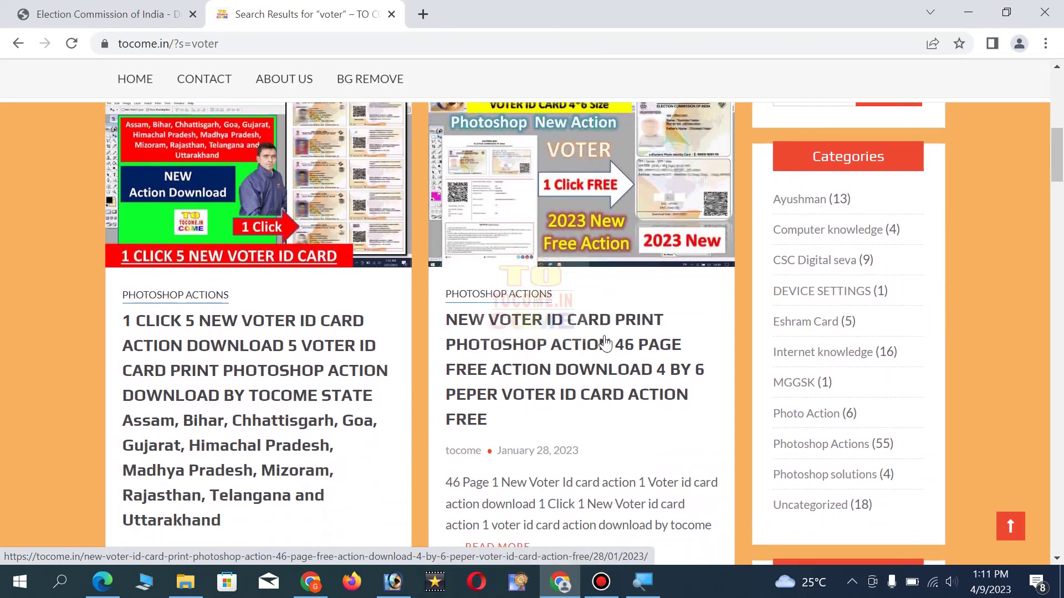
{"action": "scroll", "coordinate": [606, 339], "scroll_direction": "down", "scroll_amount": 5}
{"action": "scroll", "coordinate": [606, 340], "scroll_direction": "down", "scroll_amount": 4}
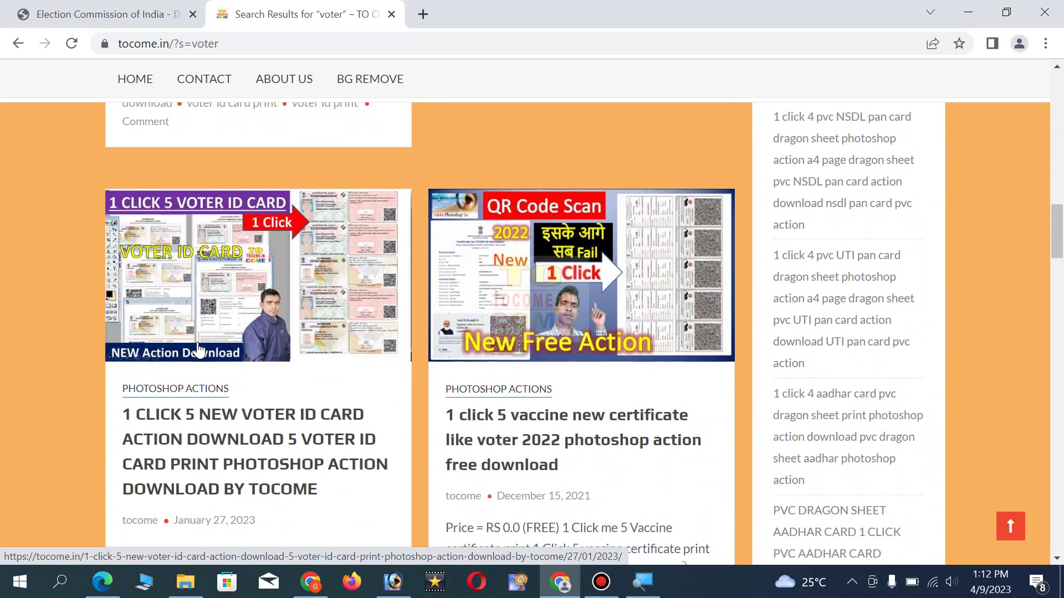
{"action": "scroll", "coordinate": [302, 415], "scroll_direction": "down", "scroll_amount": 2}
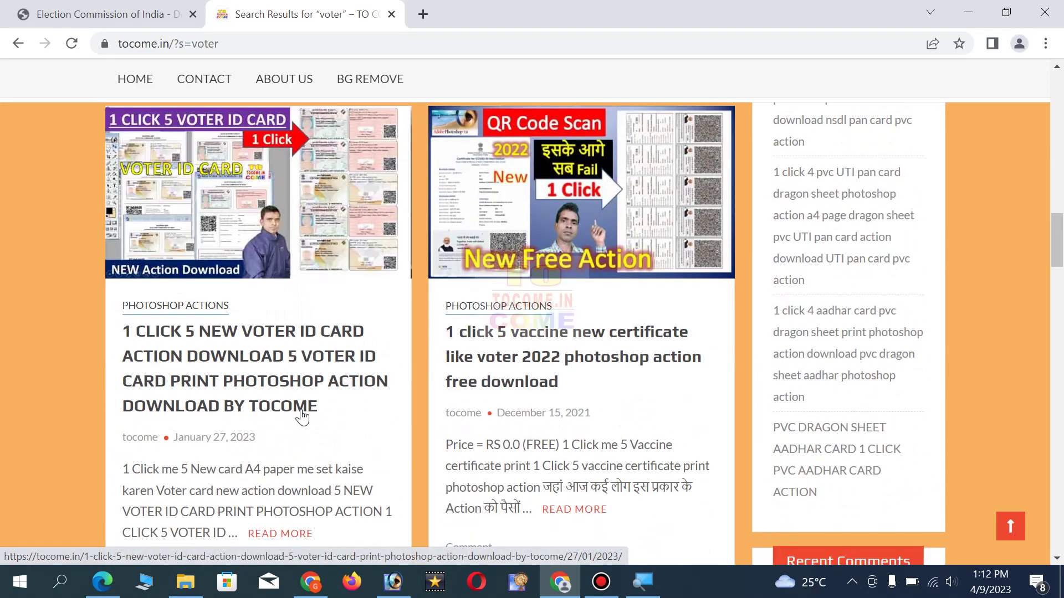
{"action": "scroll", "coordinate": [300, 412], "scroll_direction": "down", "scroll_amount": 2}
{"action": "scroll", "coordinate": [299, 411], "scroll_direction": "down", "scroll_amount": 2}
{"action": "scroll", "coordinate": [289, 308], "scroll_direction": "up", "scroll_amount": 3}
{"action": "scroll", "coordinate": [290, 307], "scroll_direction": "down", "scroll_amount": 2}
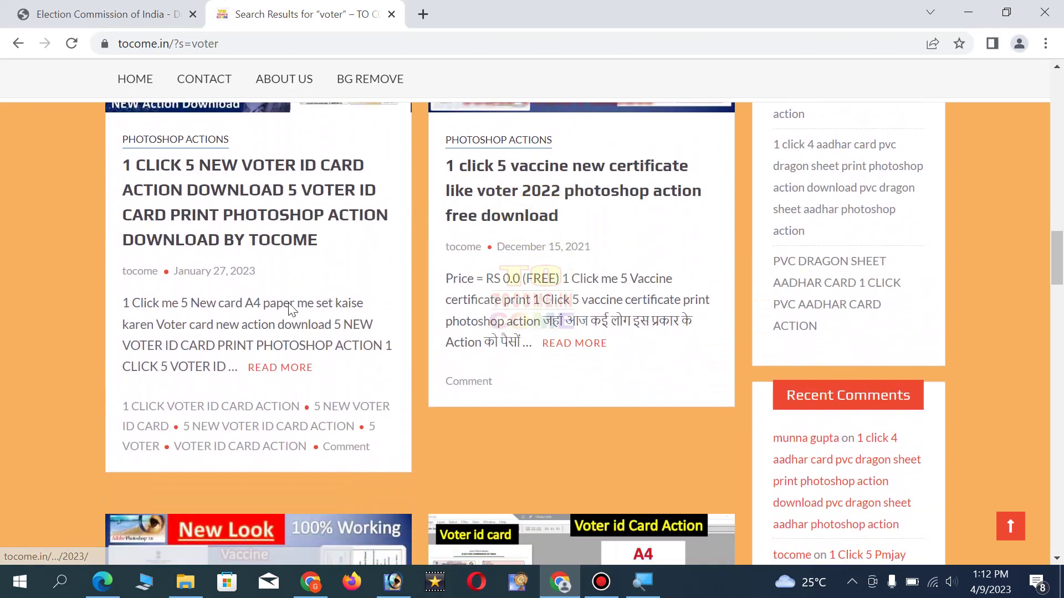